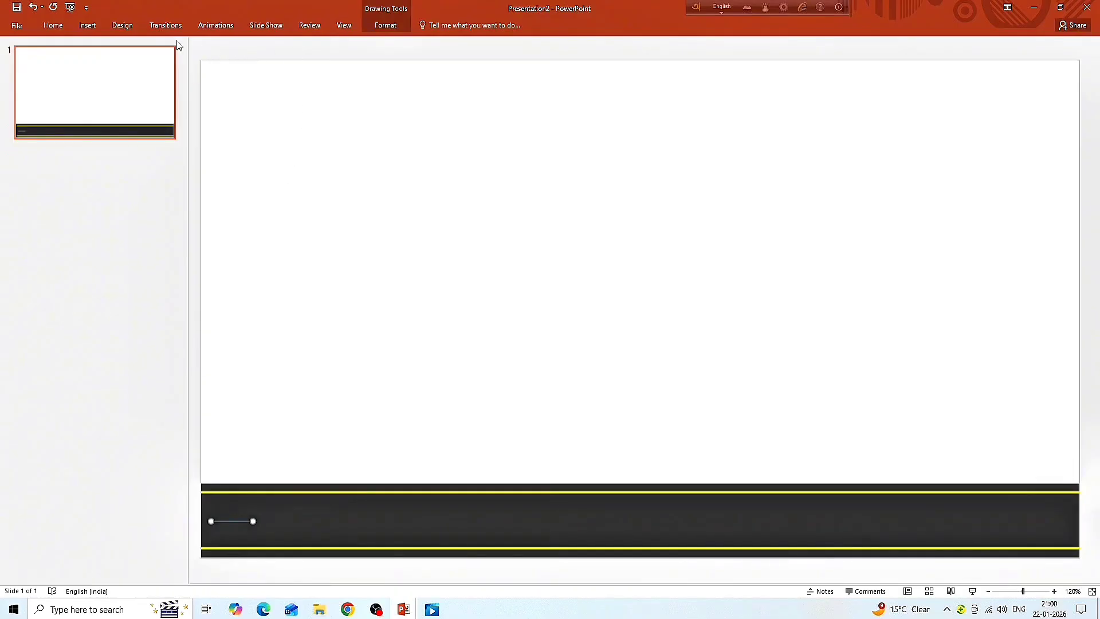
- Give the short line on the road a white outline with a 3 pt weight
left_click(379, 26)
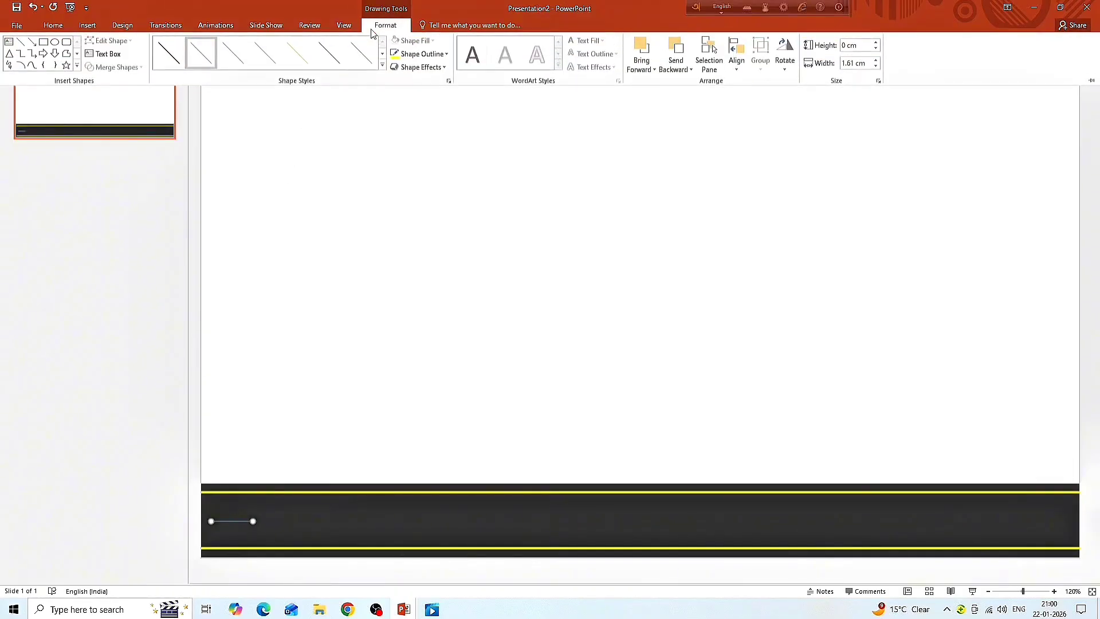
left_click(421, 53)
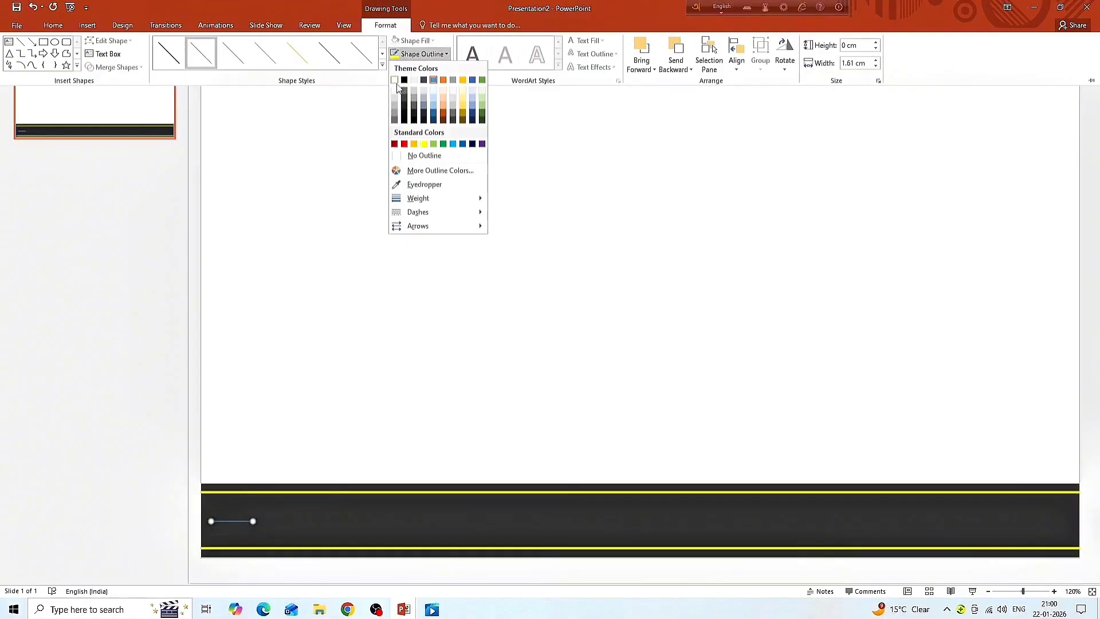
left_click(396, 81)
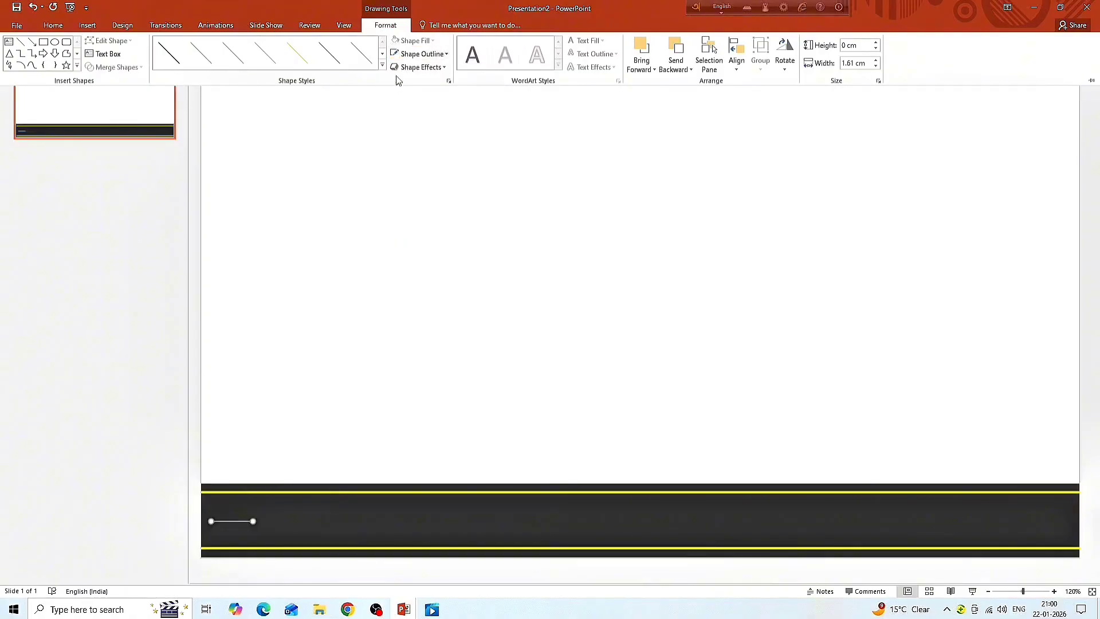
left_click(421, 54)
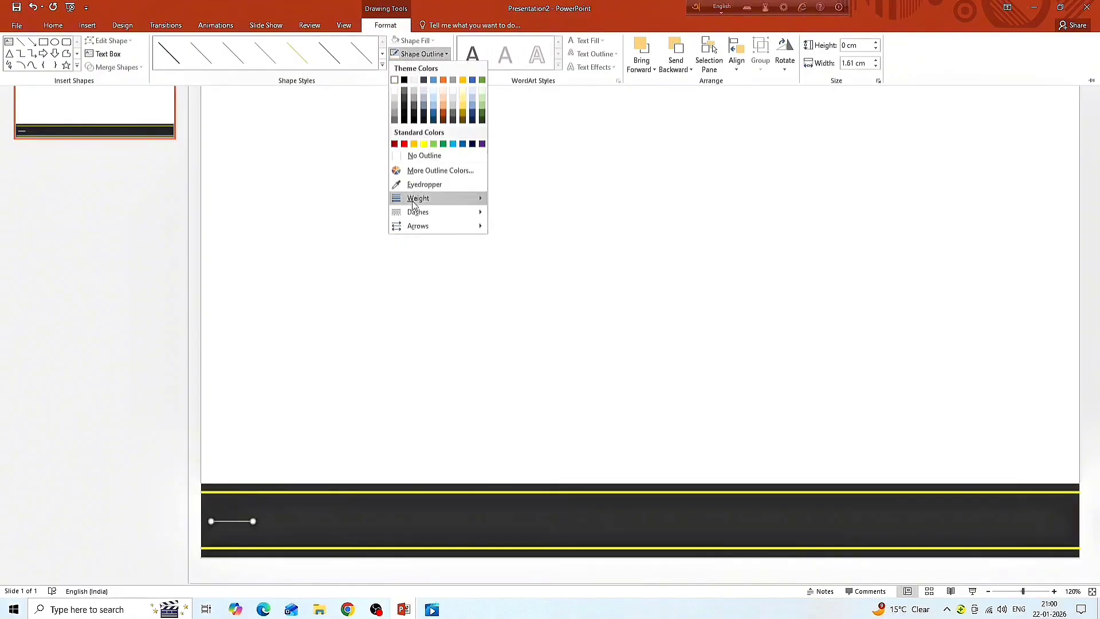
mouse_move(415, 198)
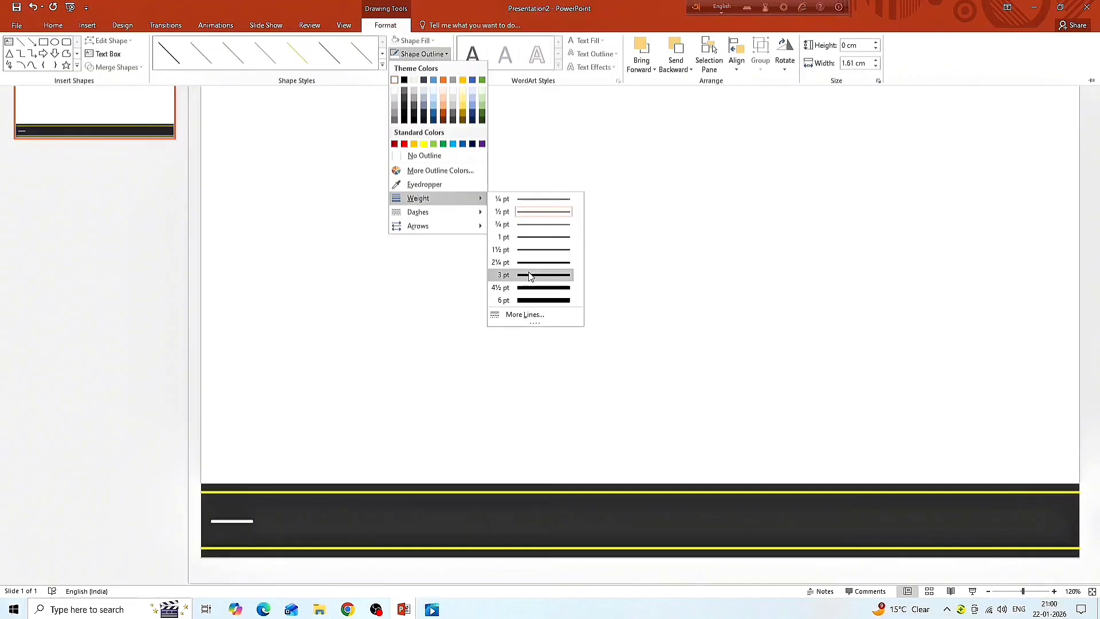
left_click(530, 276)
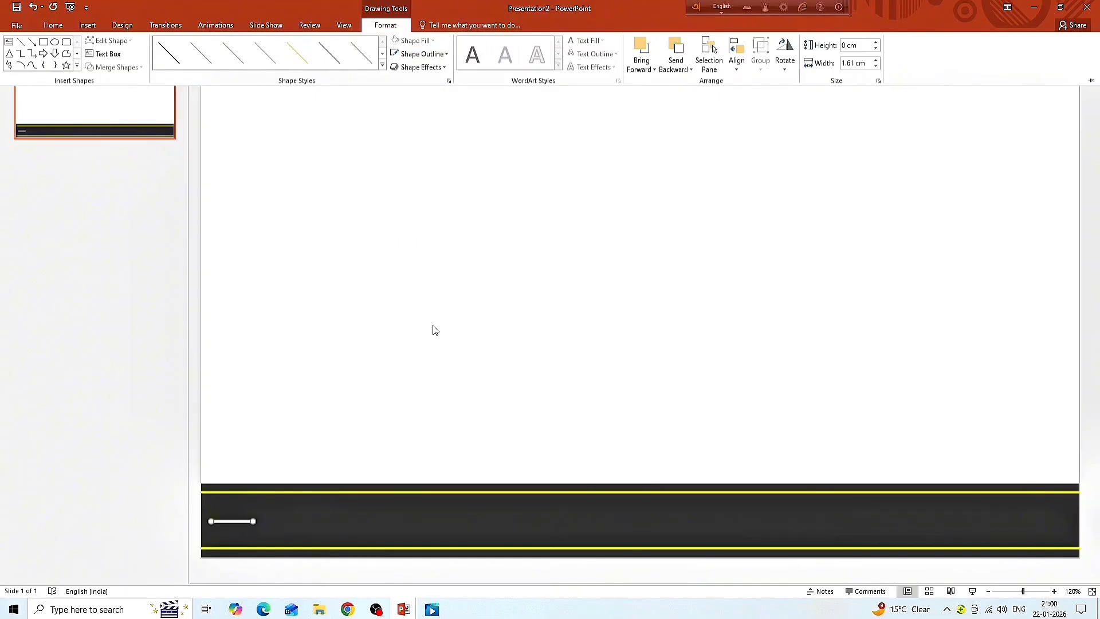
- Duplicate the white dash and place the copy level with the original, one gap further along the road
key("ctrl+d")
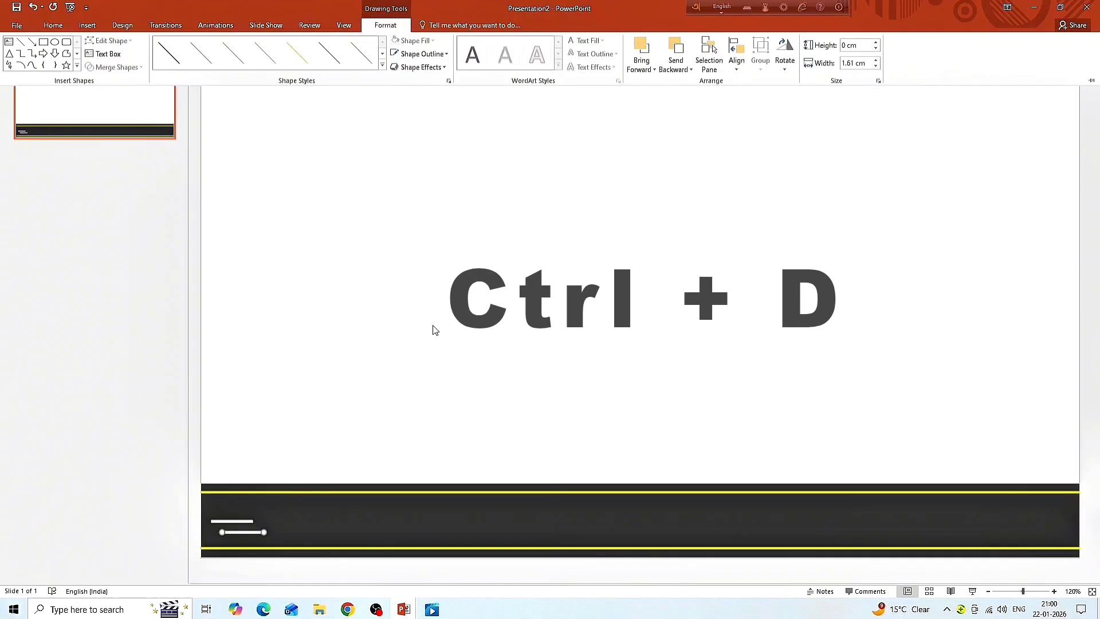
left_click(252, 533)
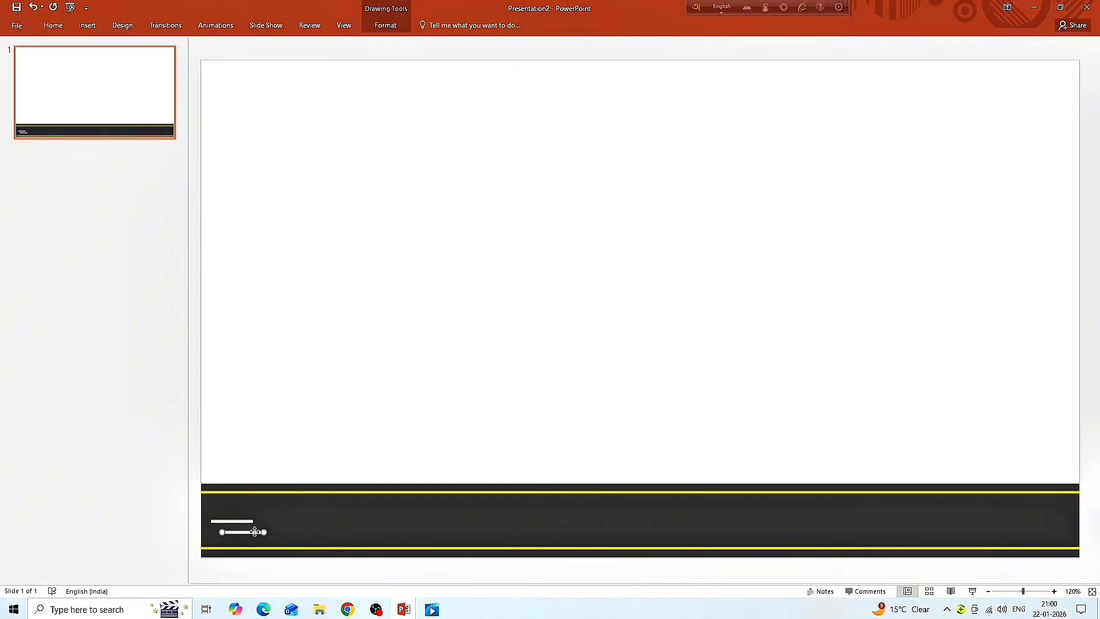
left_click_drag(252, 534, 315, 519)
- Repeat the dash duplication at equal spacing across the whole road and shorten the last dash to end at the slide edge
key("ctrl+d")
key("ctrl+d")
key("ctrl+d")
key("ctrl+d")
key("ctrl+d")
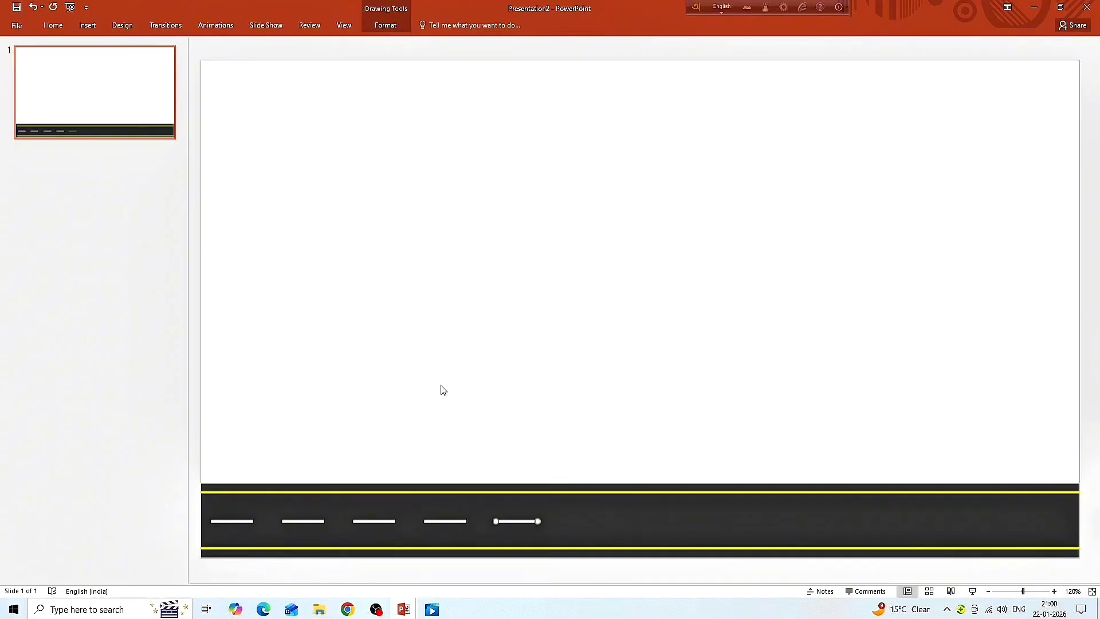
key("ctrl+d")
key("ctrl+d")
key("ctrl+d")
key("ctrl+d")
key("ctrl+d")
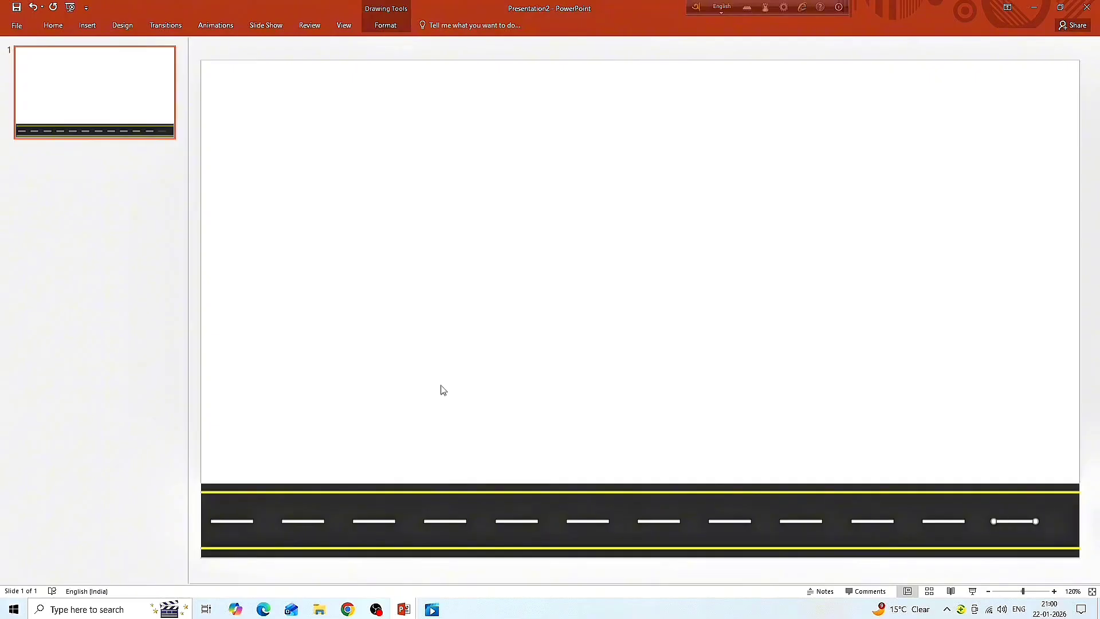
key("ctrl+d")
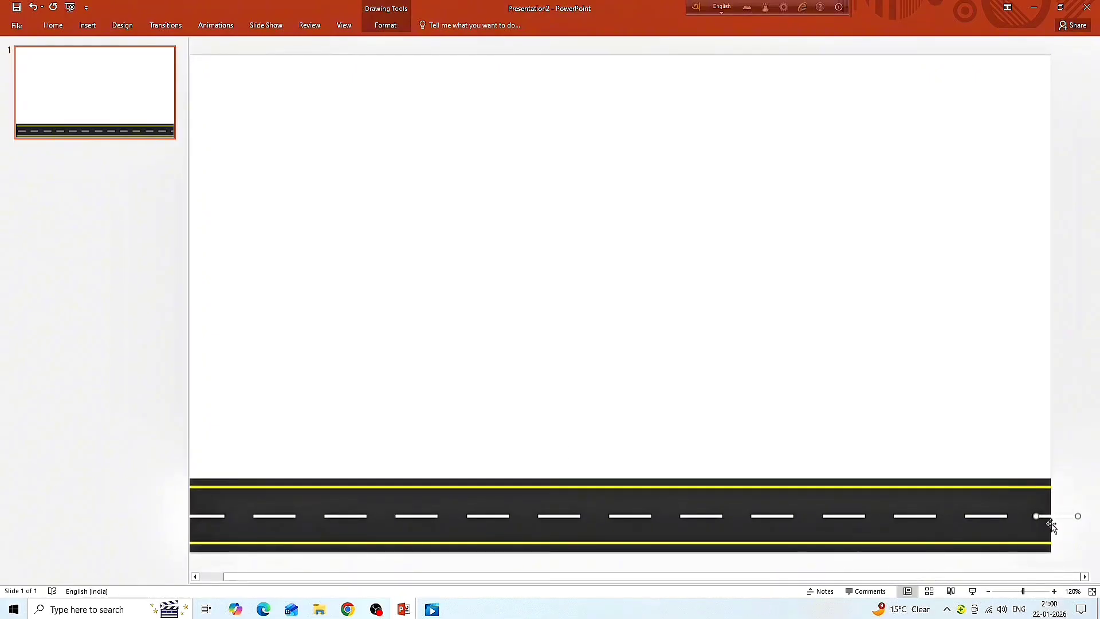
left_click_drag(1078, 517, 1047, 518)
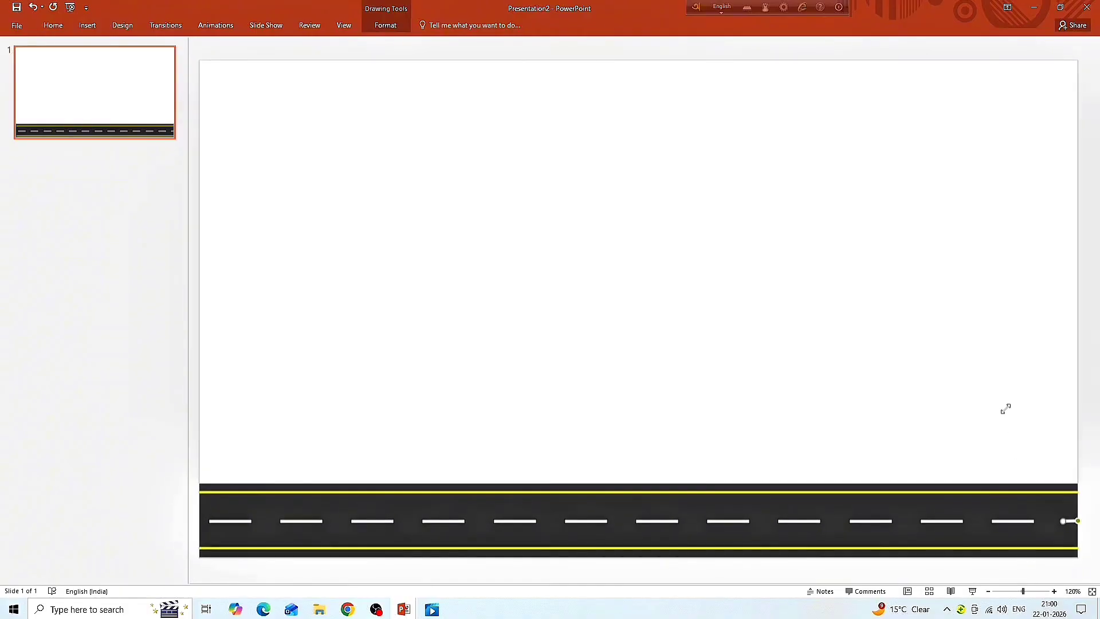
left_click(1008, 411)
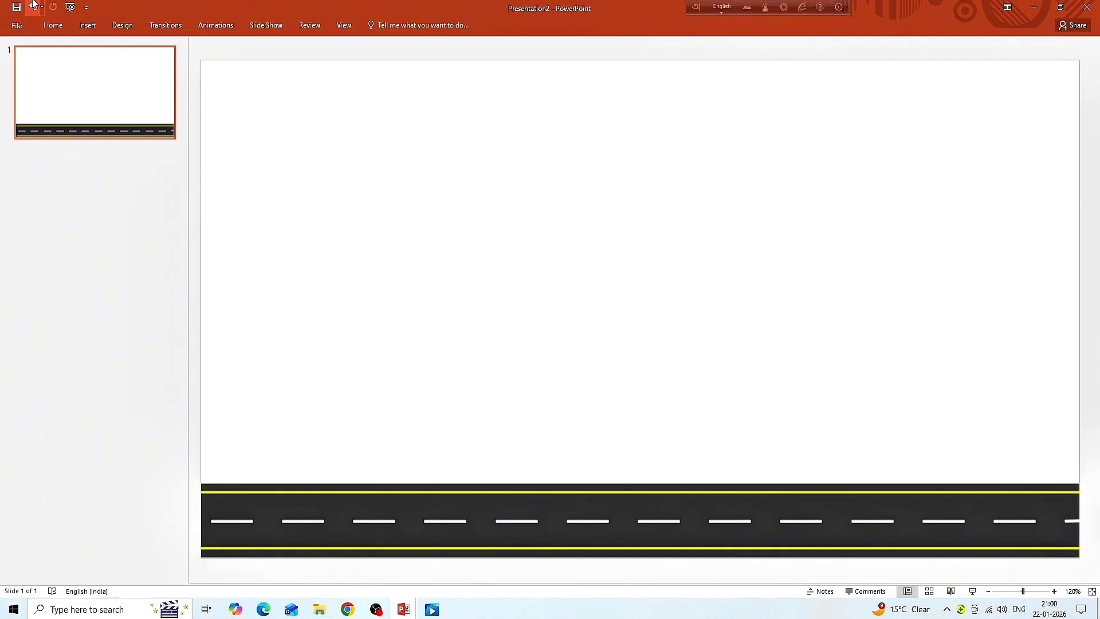
- Draw a rectangle about 33.9 cm wide and 16.2 cm high covering the whole slide area above the road
left_click(87, 26)
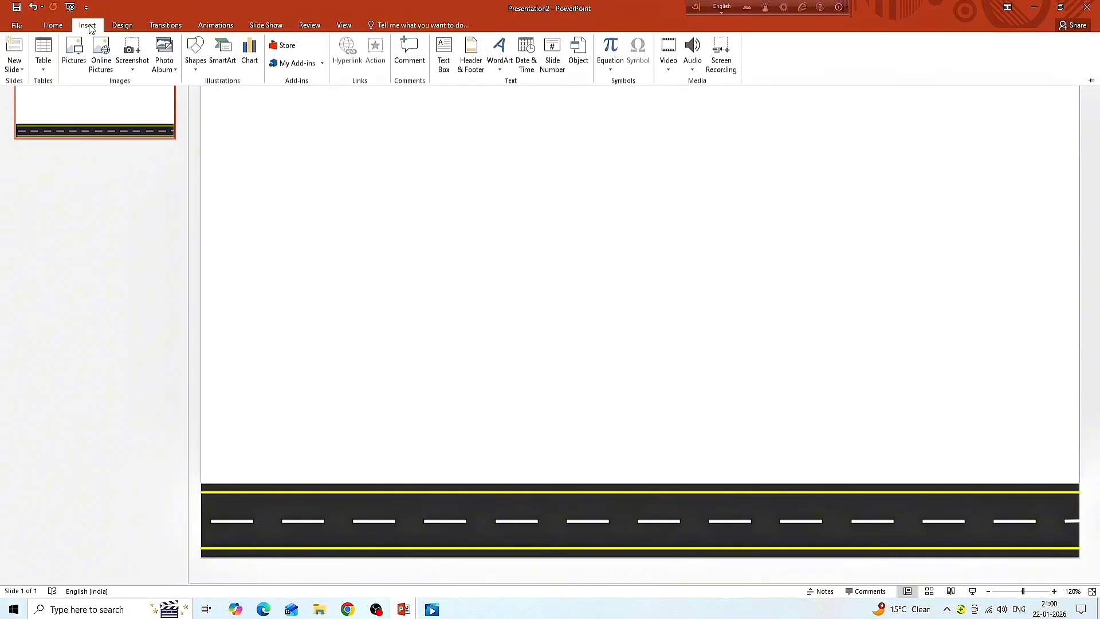
left_click(196, 54)
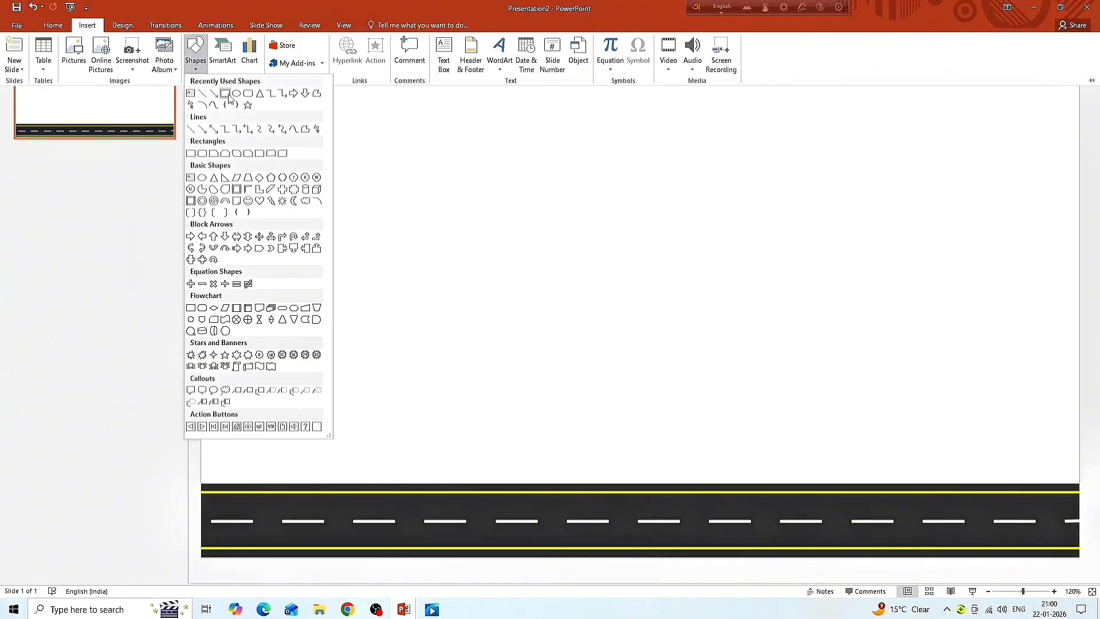
left_click(227, 95)
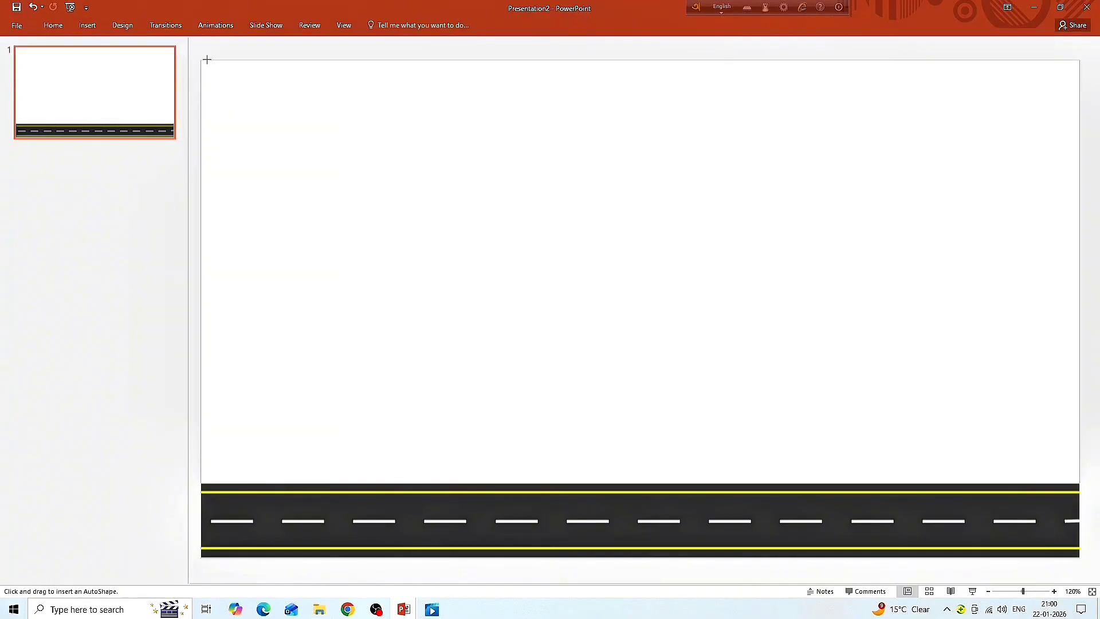
mouse_move(204, 60)
left_mouse_down()
mouse_move(241, 199)
mouse_move(633, 388)
mouse_move(860, 435)
mouse_move(1002, 447)
mouse_move(1056, 462)
mouse_move(1080, 484)
left_mouse_up()
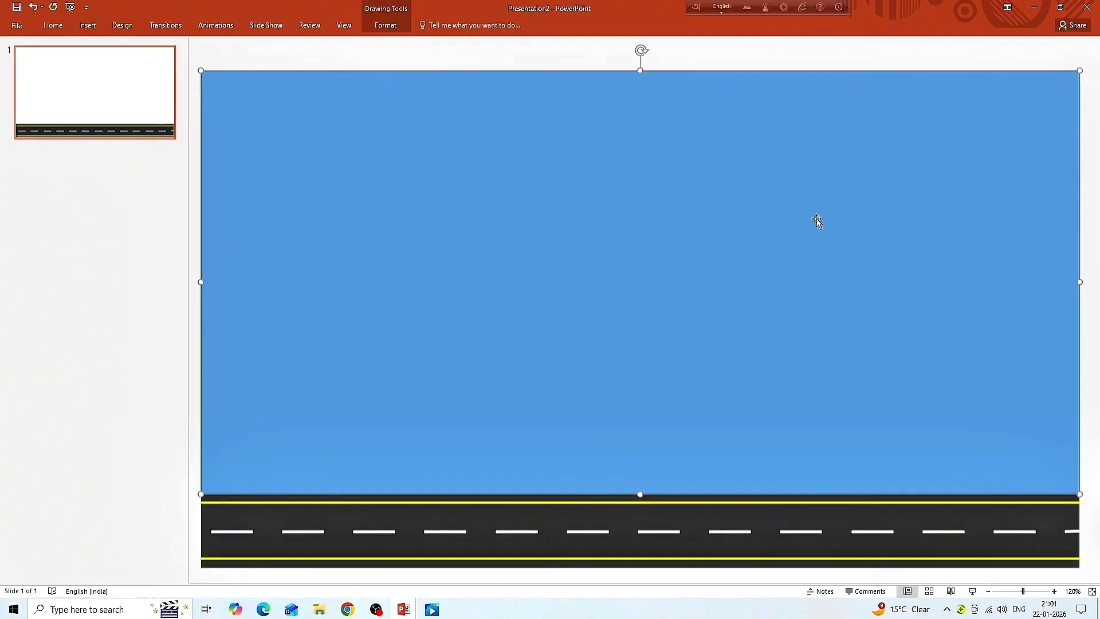
- Fill the sky rectangle with the Linear Down gradient from the light variations and remove its outline
left_click(396, 31)
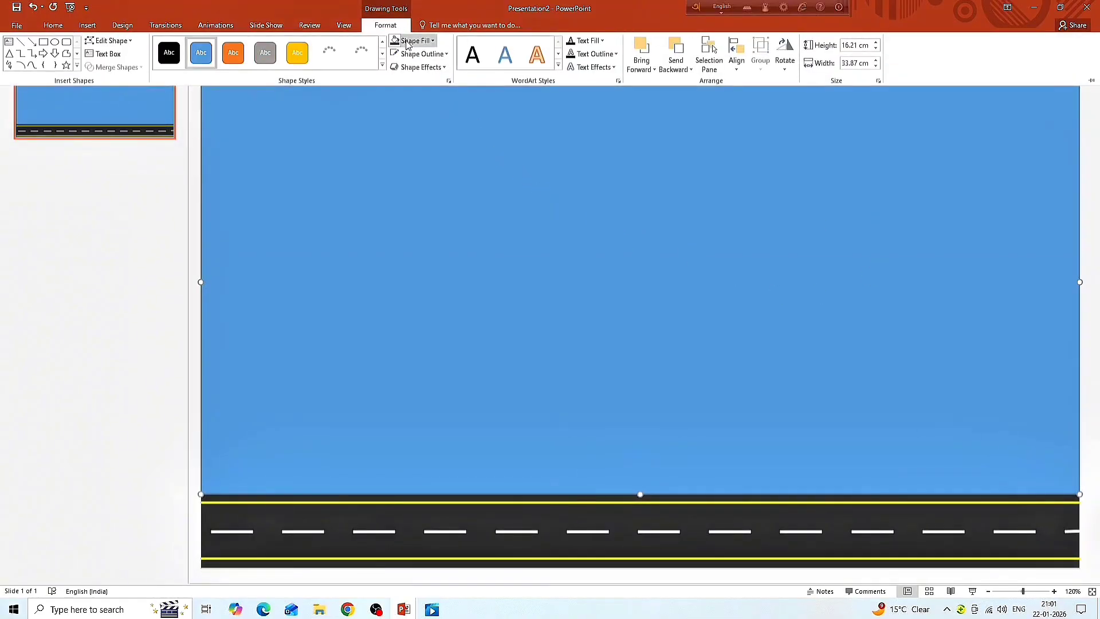
left_click(407, 42)
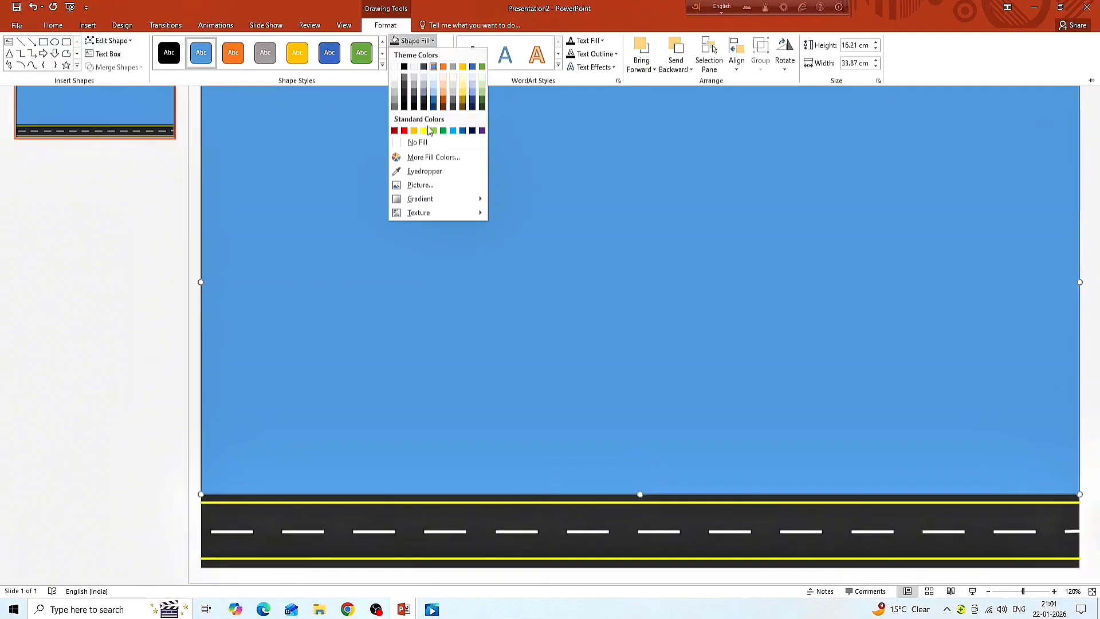
mouse_move(425, 204)
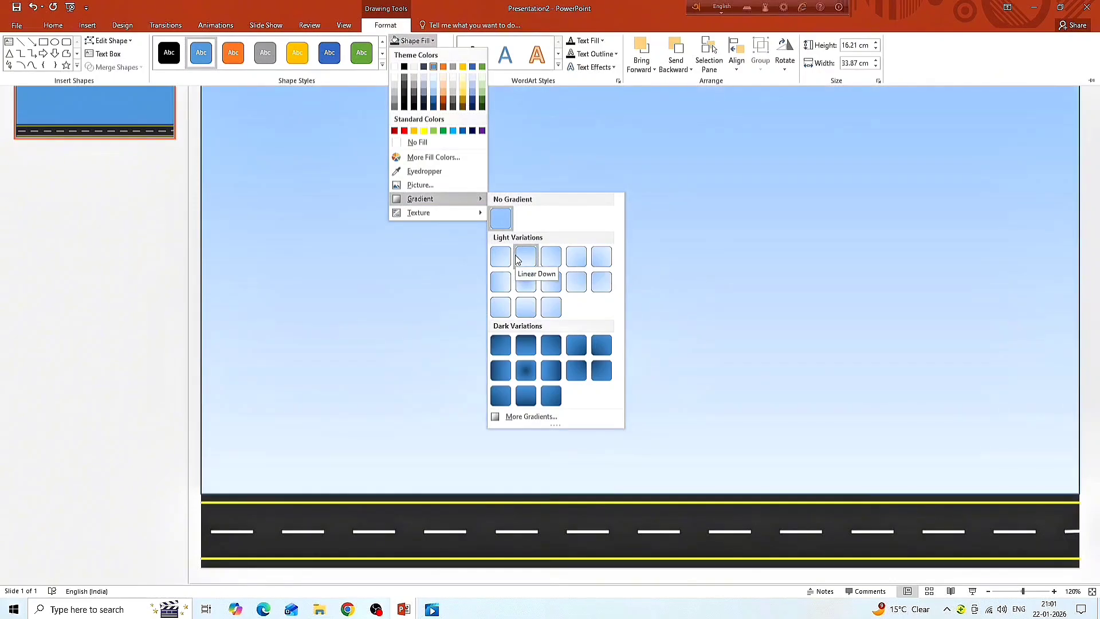
left_click(518, 259)
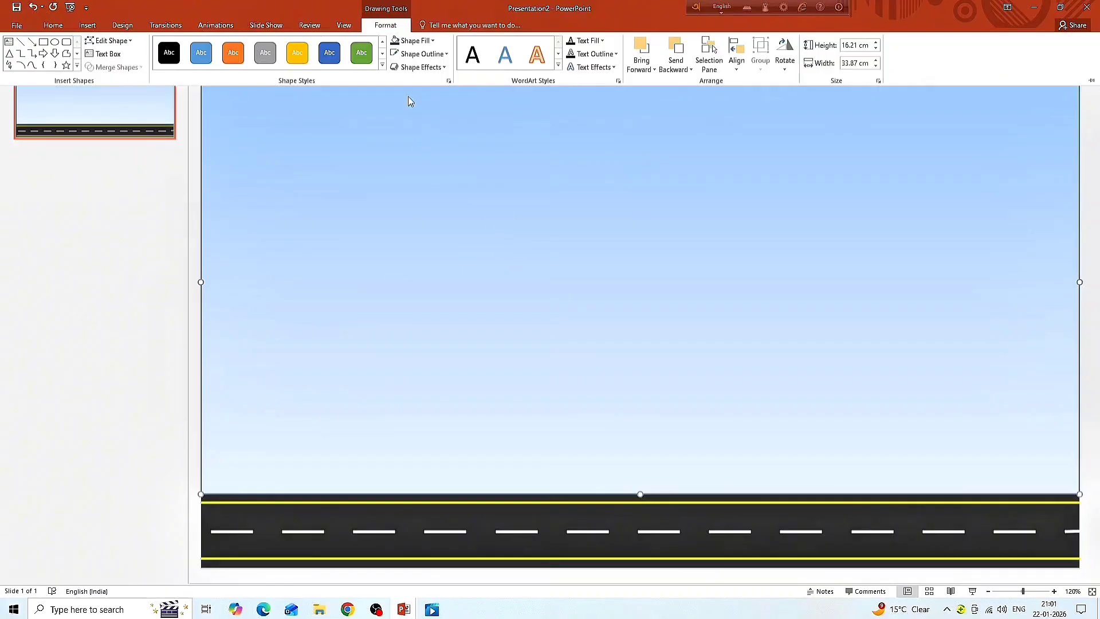
left_click(421, 54)
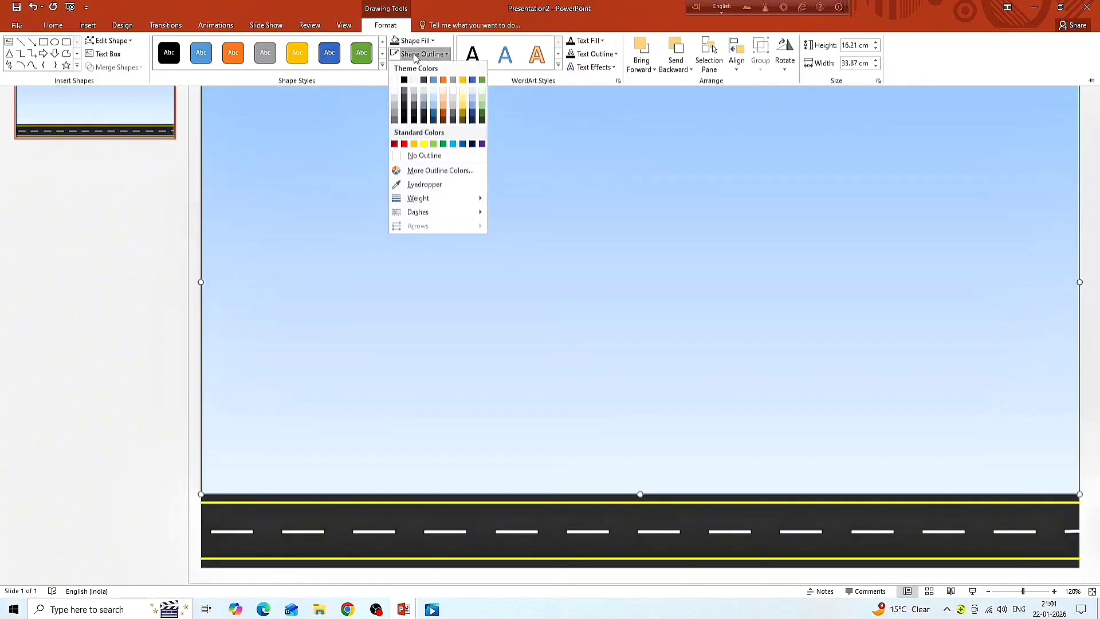
left_click(416, 156)
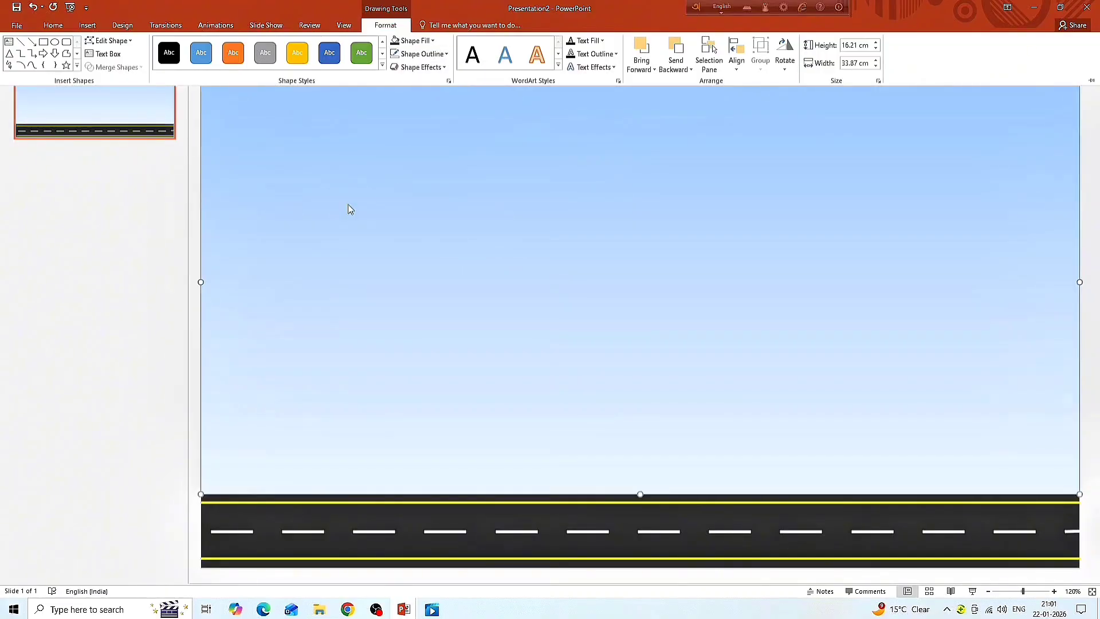
key("ctrl+F1")
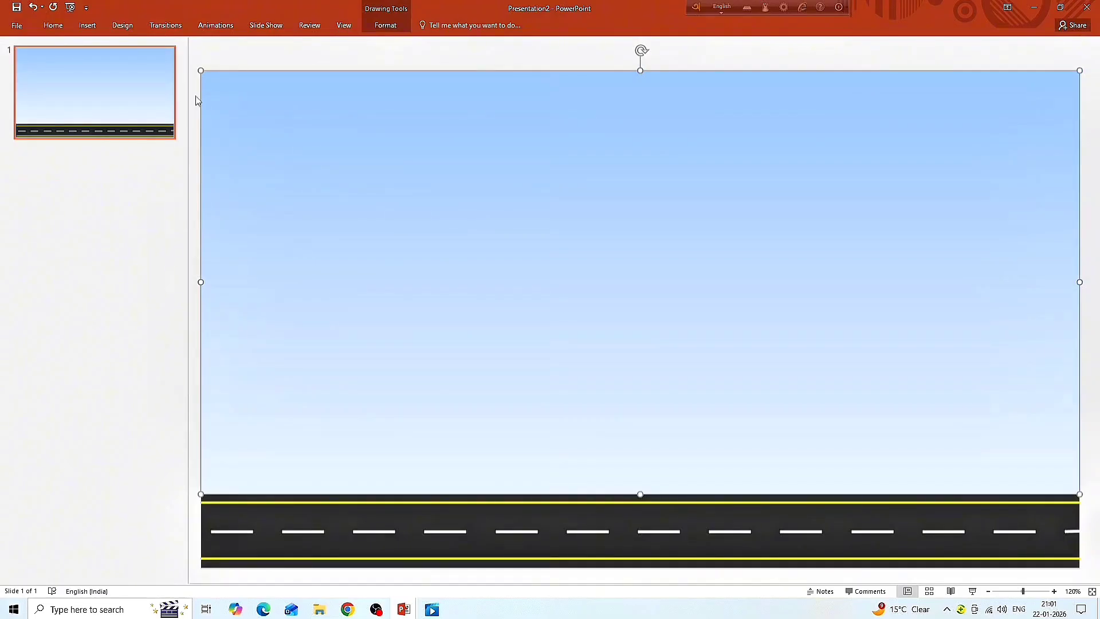
- Insert the fence picture "image (4)" from the cartoon power point folder and rotate it 90° counterclockwise so the pickets point up
left_click(97, 28)
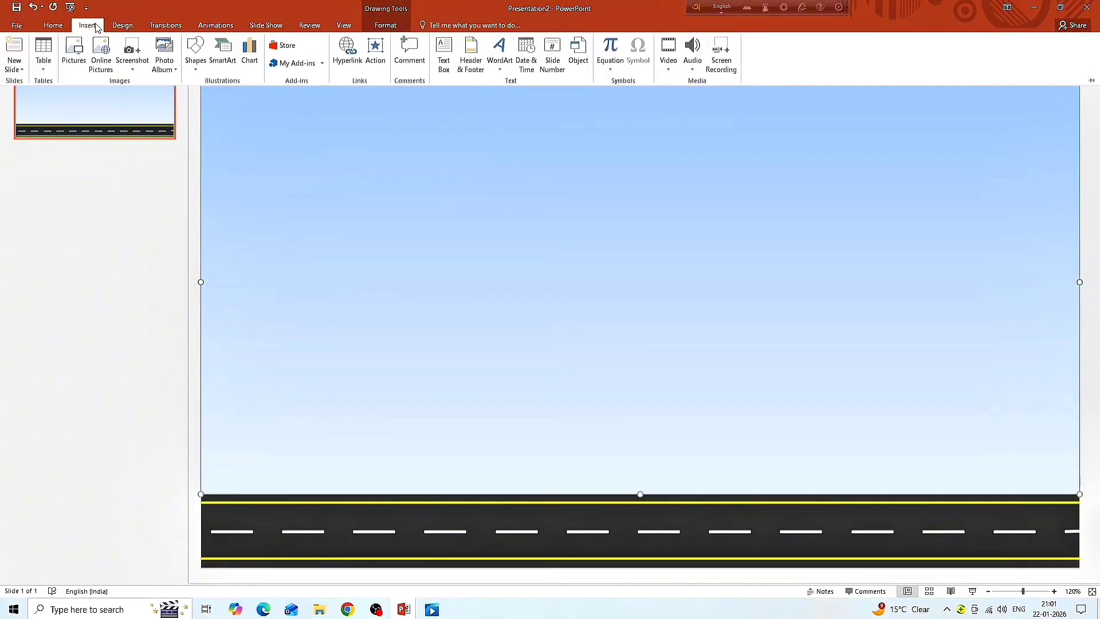
left_click(79, 48)
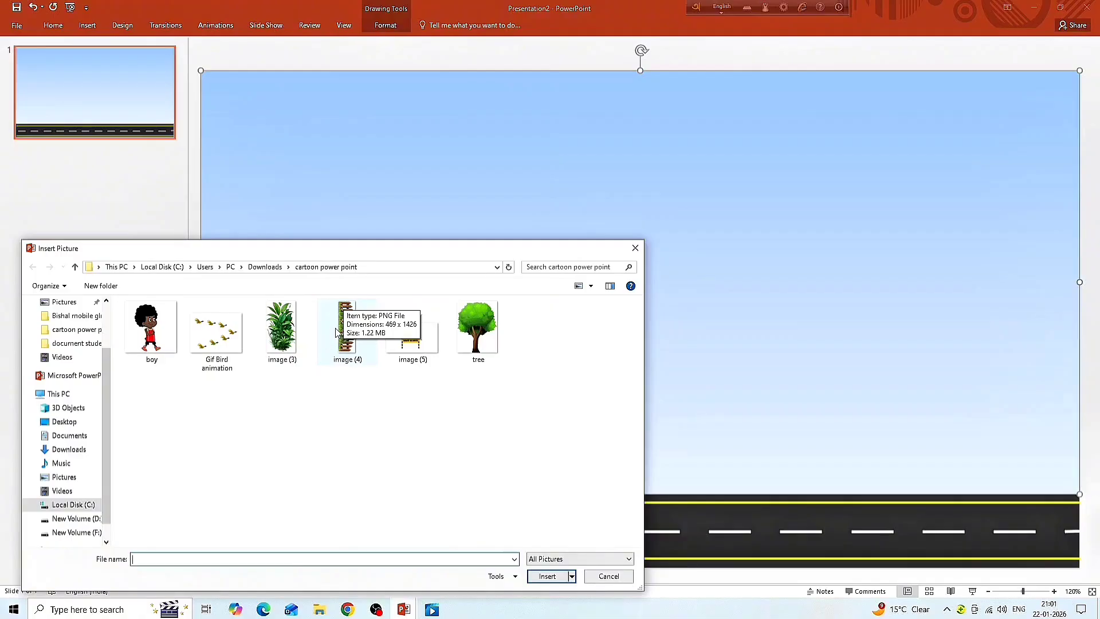
left_click(344, 352)
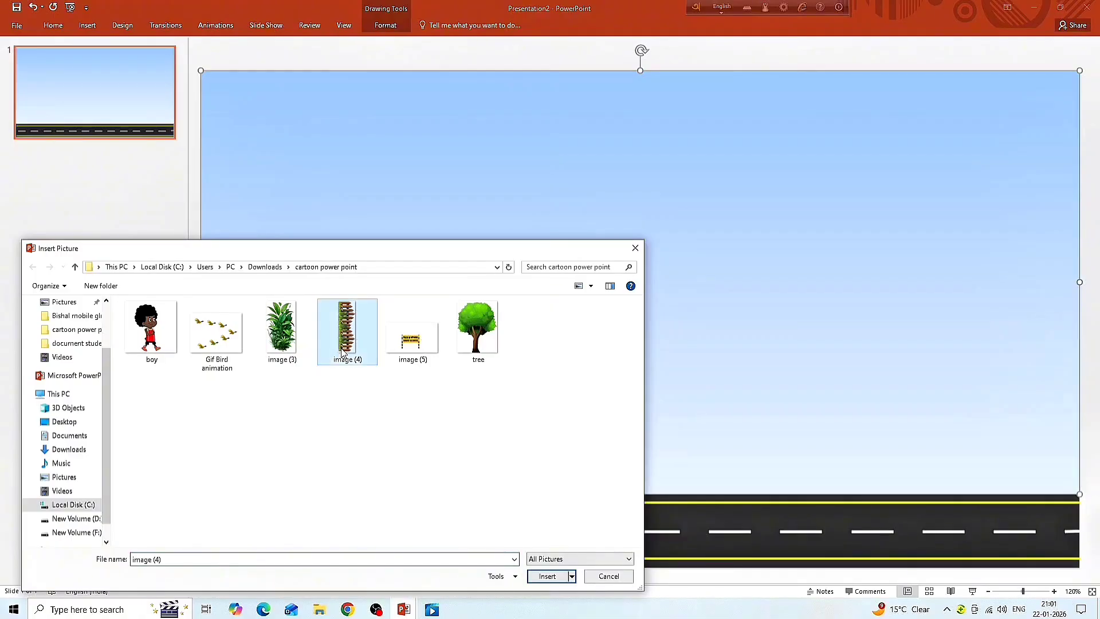
left_click(548, 578)
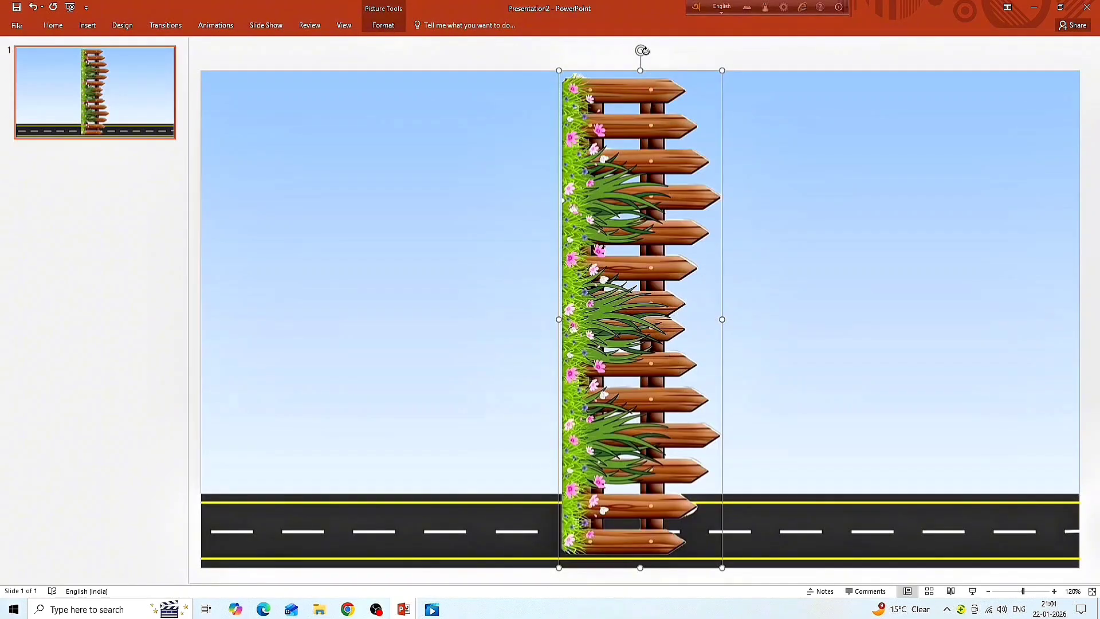
left_click_drag(644, 50, 459, 308)
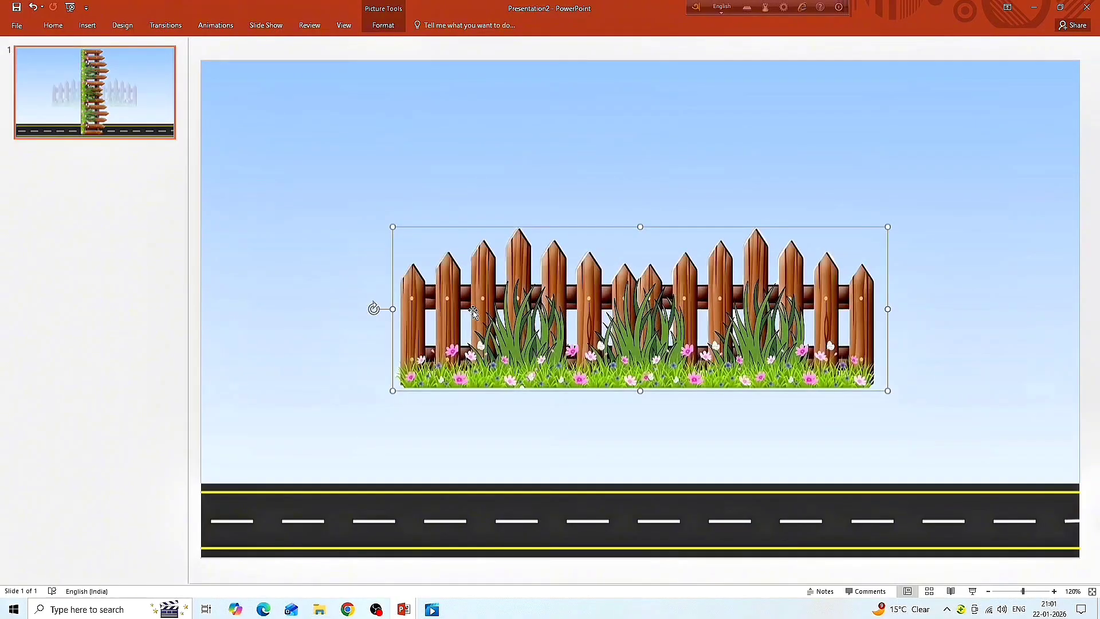
- Move the fence to the left end of the road's upper edge and scale it down slightly
left_click_drag(658, 355, 457, 441)
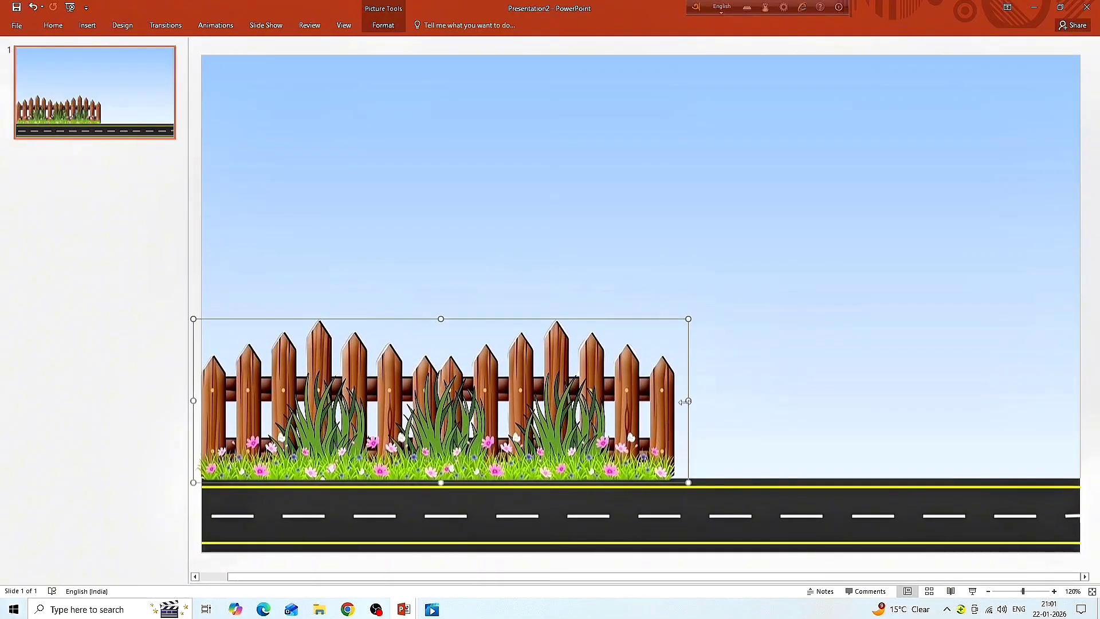
left_click_drag(684, 402, 680, 401)
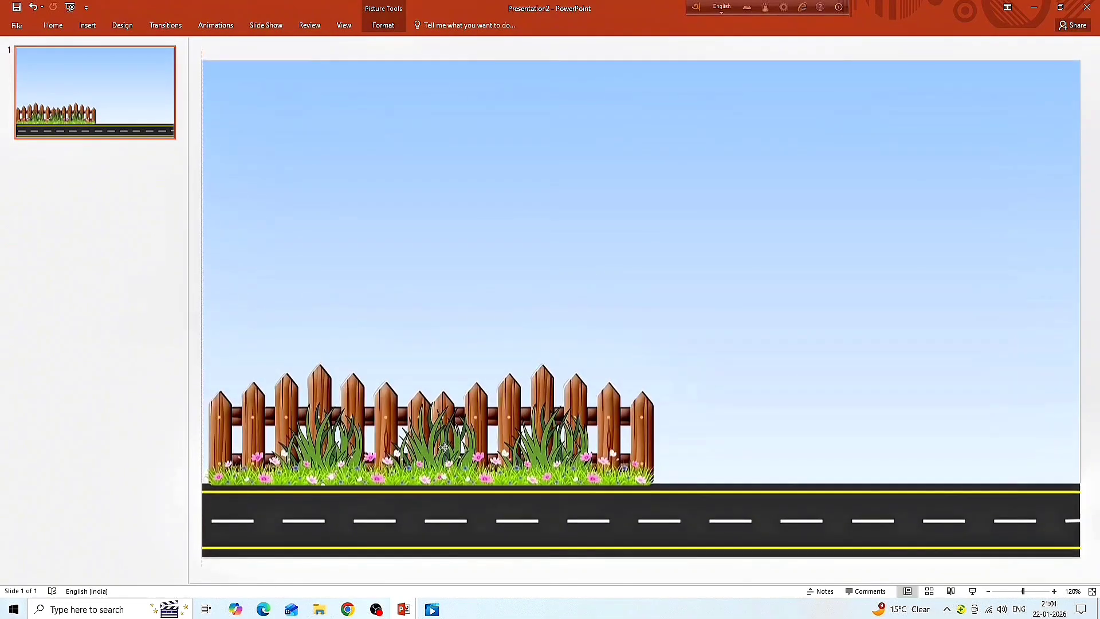
left_click_drag(439, 451, 437, 447)
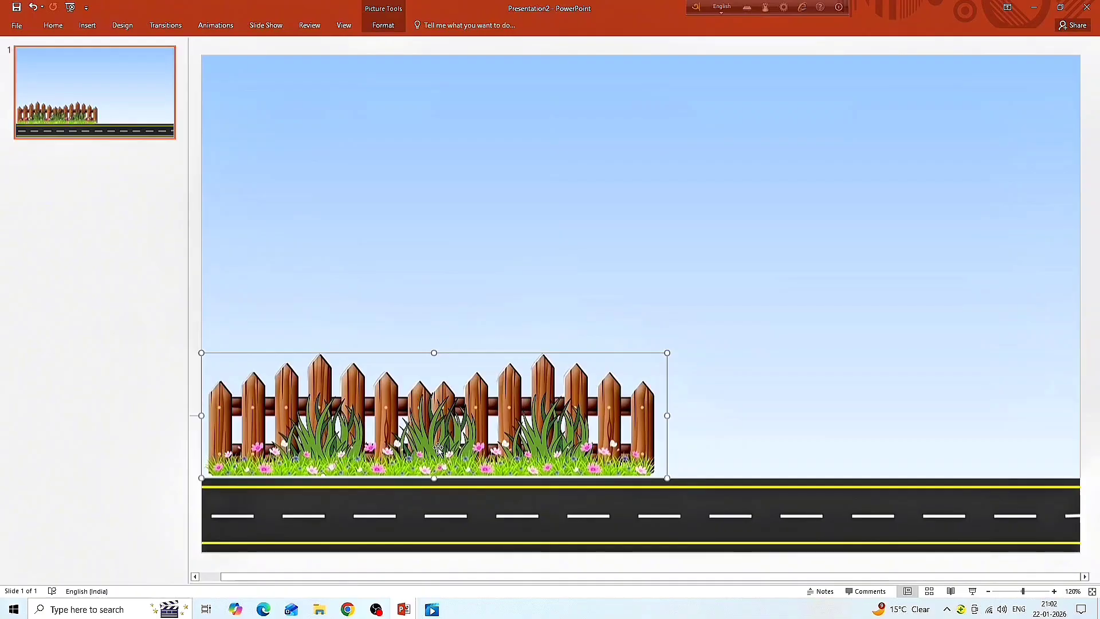
- Nudge the fence left and down until it meets the slide's left edge and its grass rests on the road
key("ctrl+Left")
key("ctrl+Left")
key("ctrl+Left")
key("ctrl+Left")
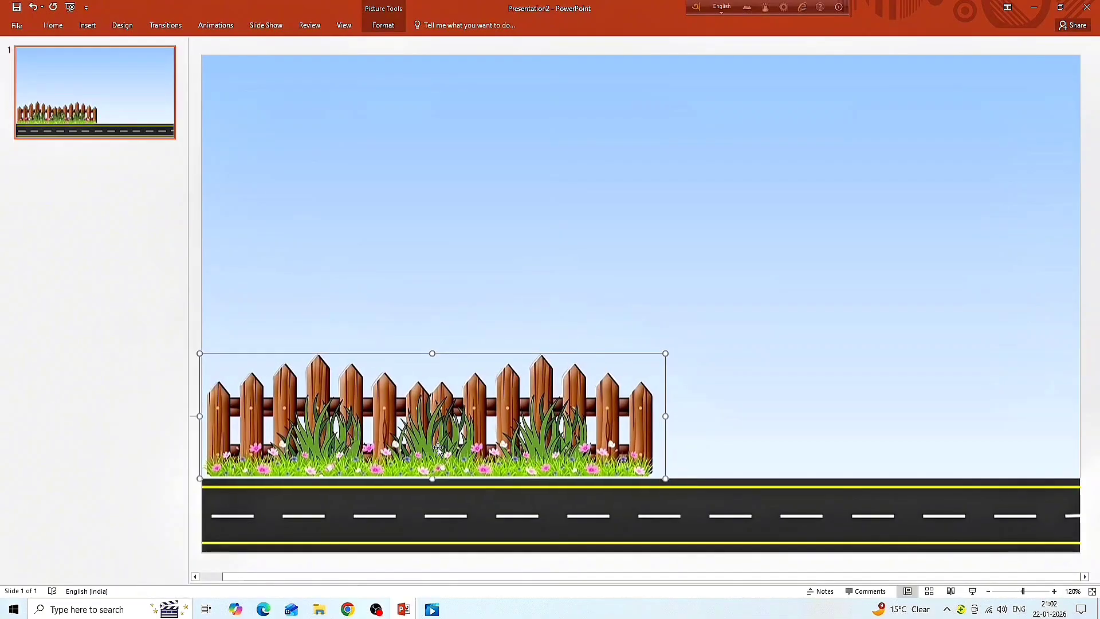
key("ctrl+Left")
key("ctrl+Left")
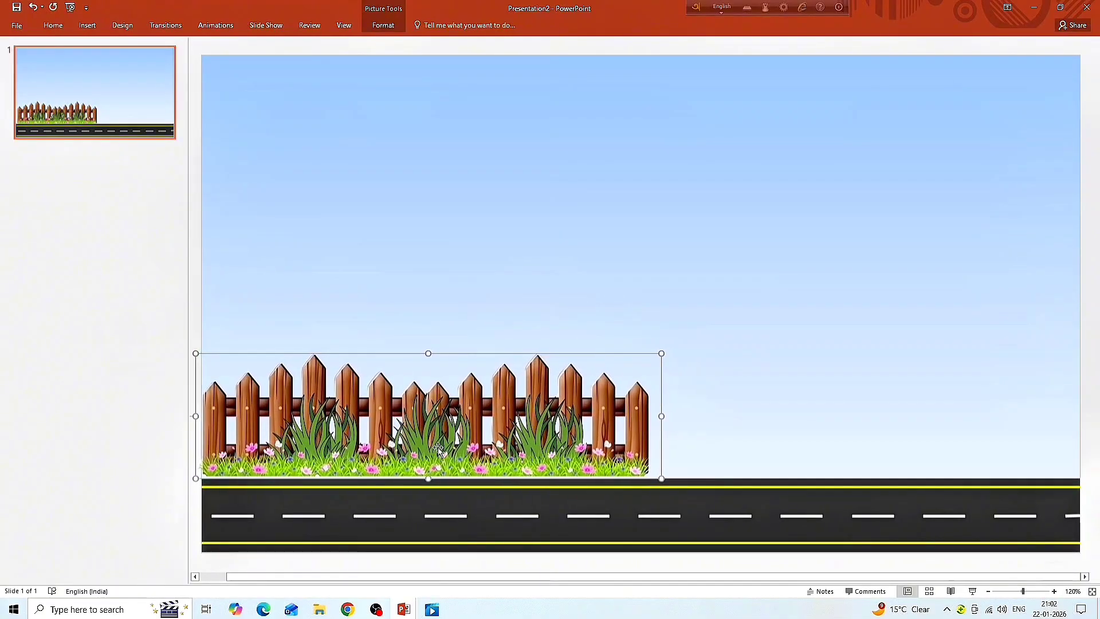
key("ctrl+Down")
key("ctrl+Down")
key("ctrl+Down")
key("ctrl+Down")
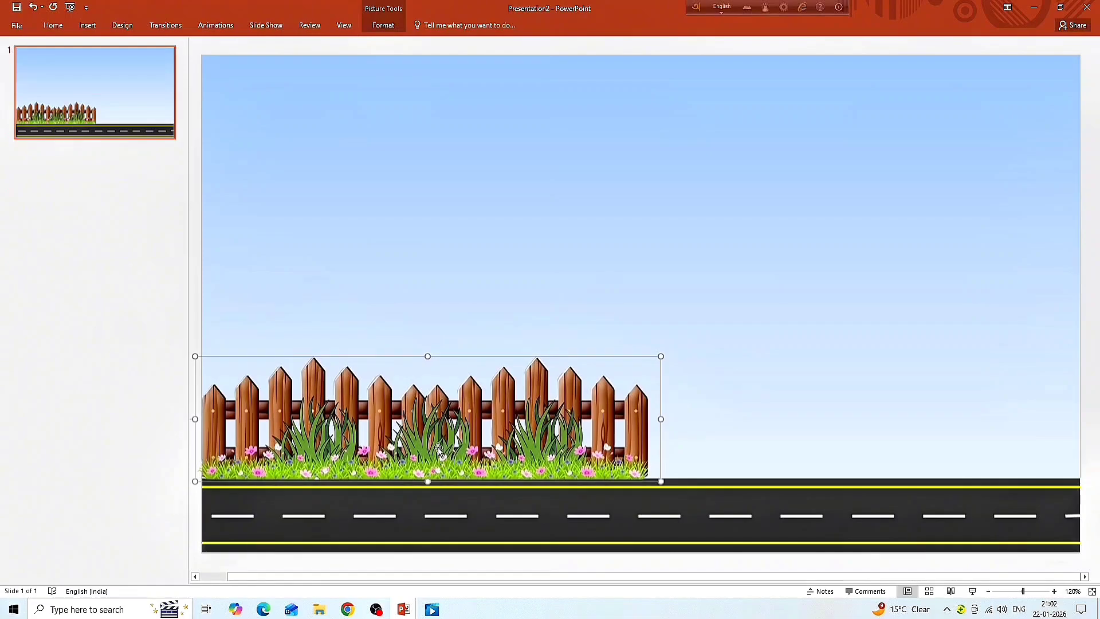
key("ctrl+Left")
key("ctrl+Left")
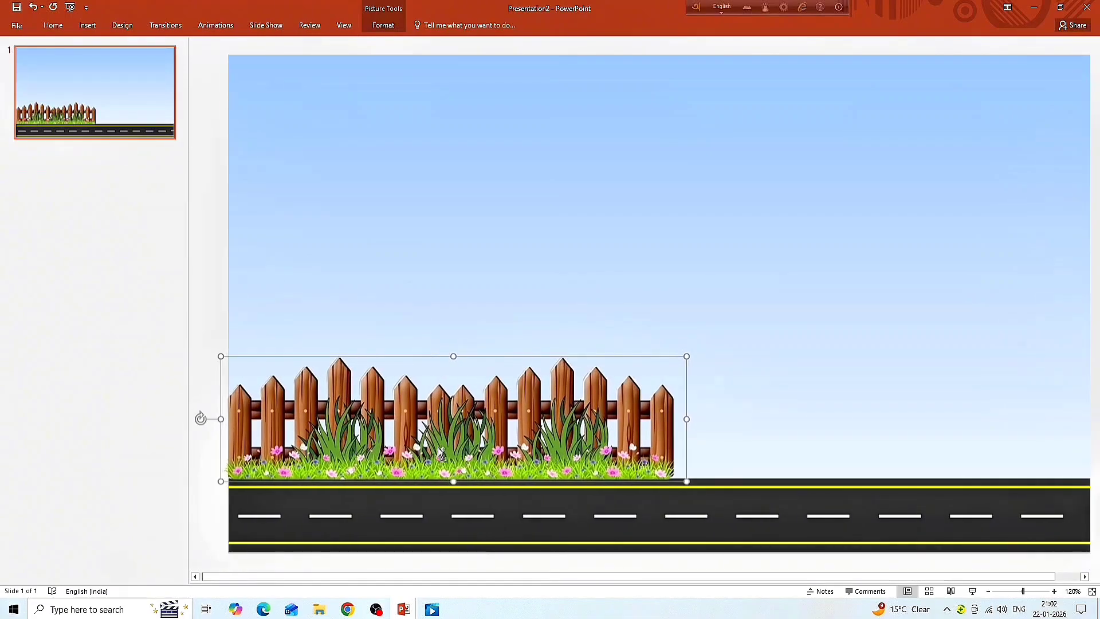
- Duplicate the fence and place the copy against the first one so the pickets continue to the slide's right edge
key("ctrl+d")
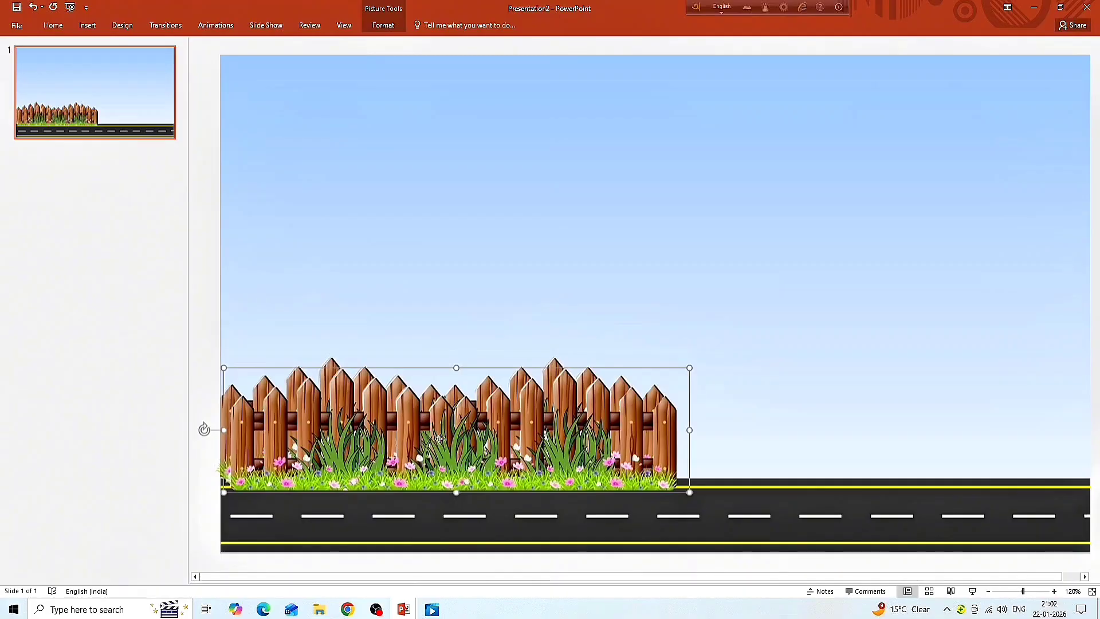
left_click_drag(440, 438, 845, 434)
left_click(1021, 592)
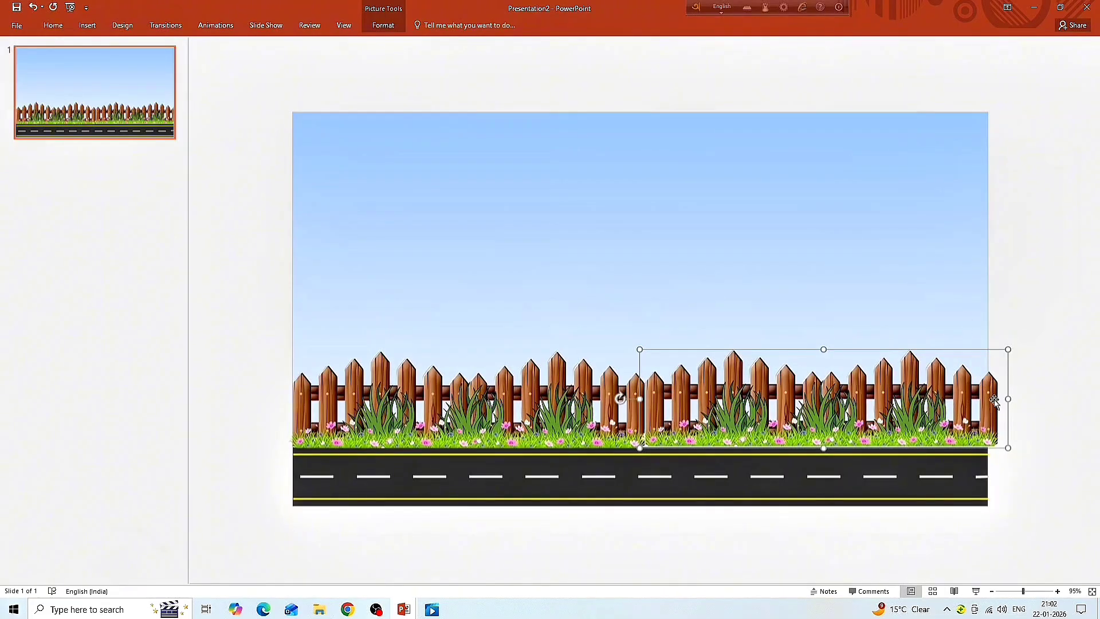
- Crop the second fence so that it ends flush with the slide's right edge
left_click(393, 27)
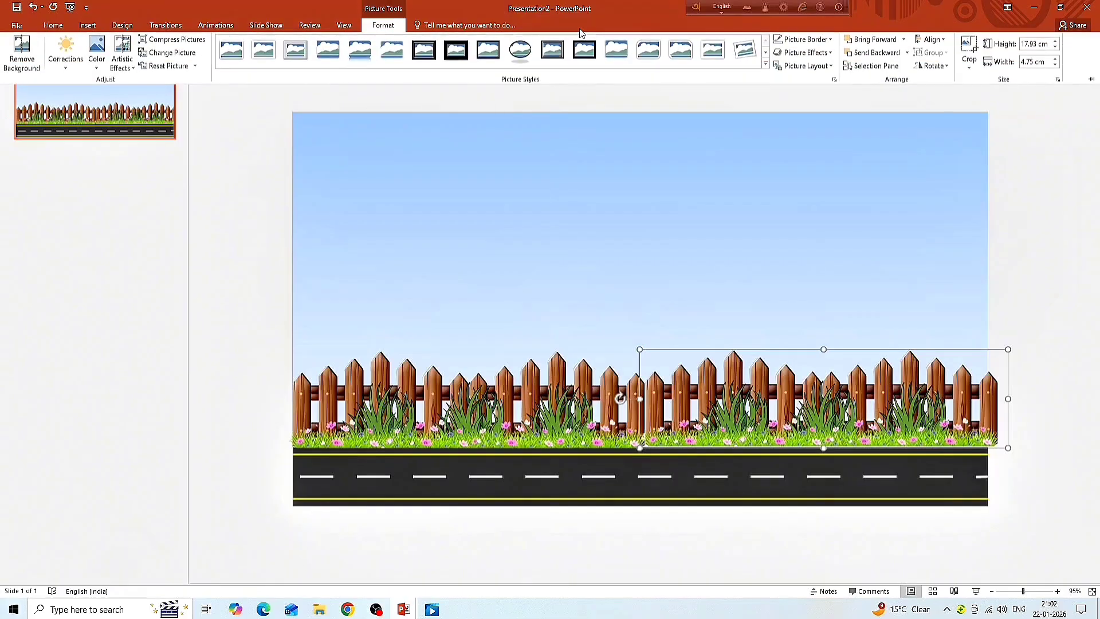
left_click(972, 46)
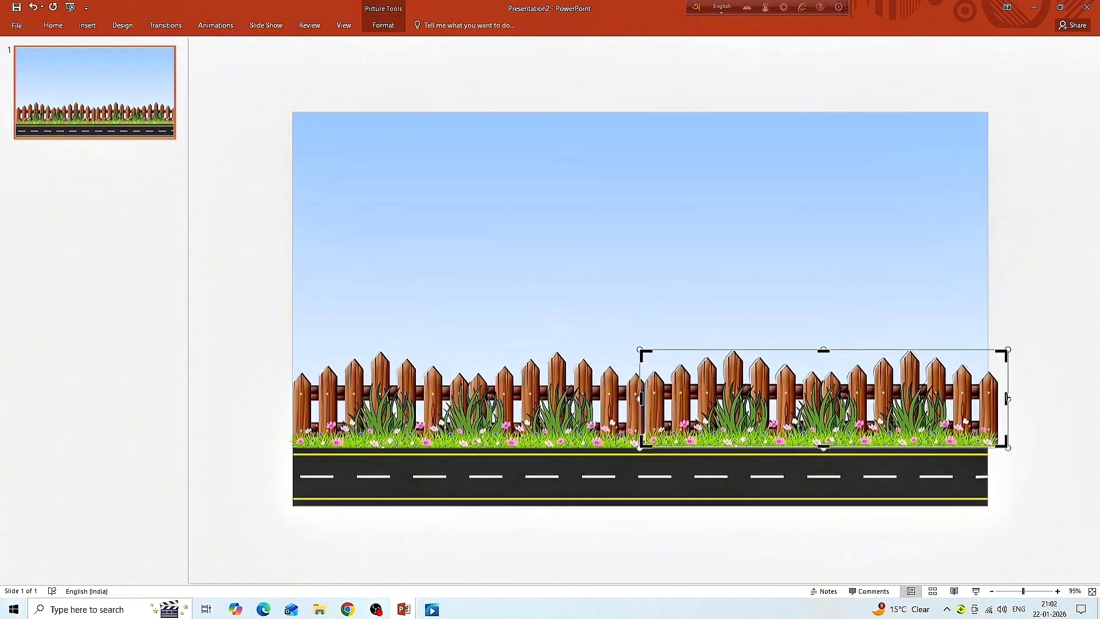
left_click_drag(1008, 396, 987, 397)
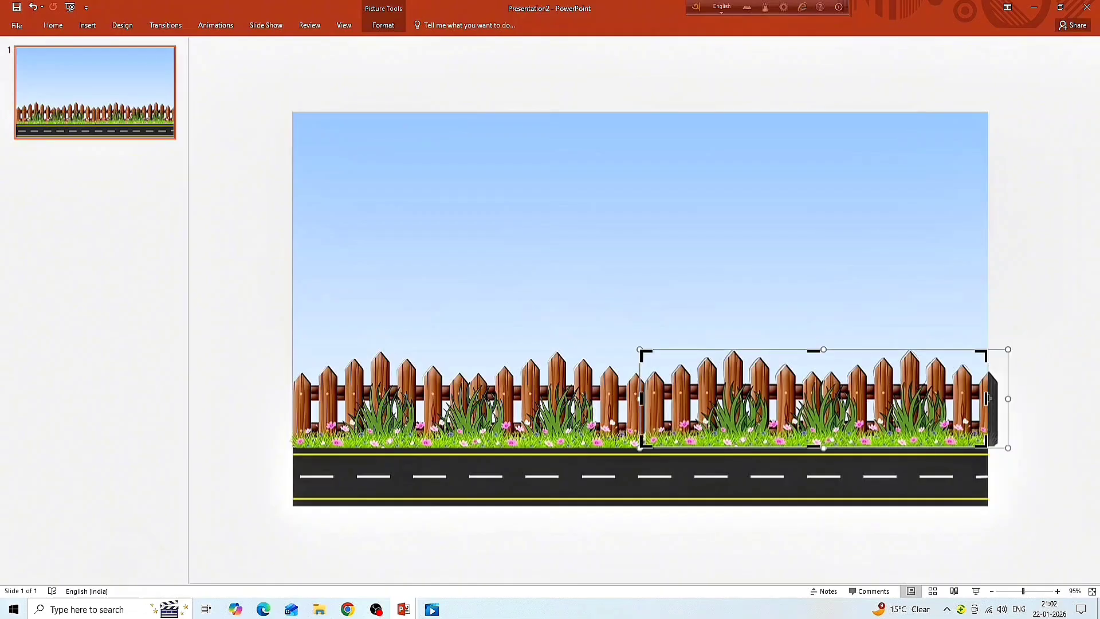
left_click(910, 281)
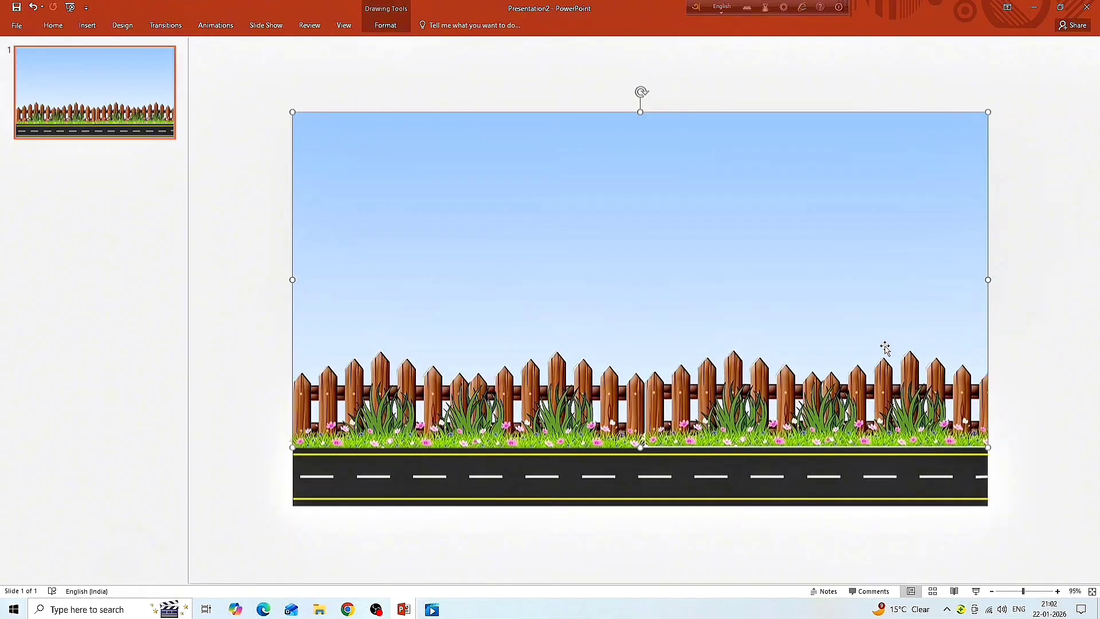
left_click(798, 409)
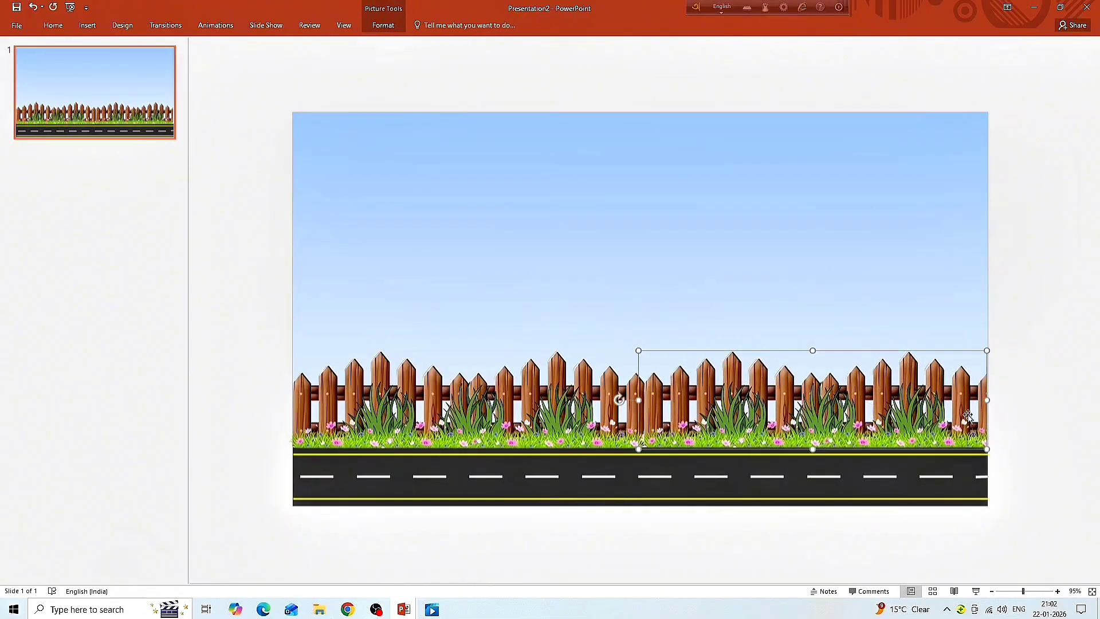
left_click(953, 318)
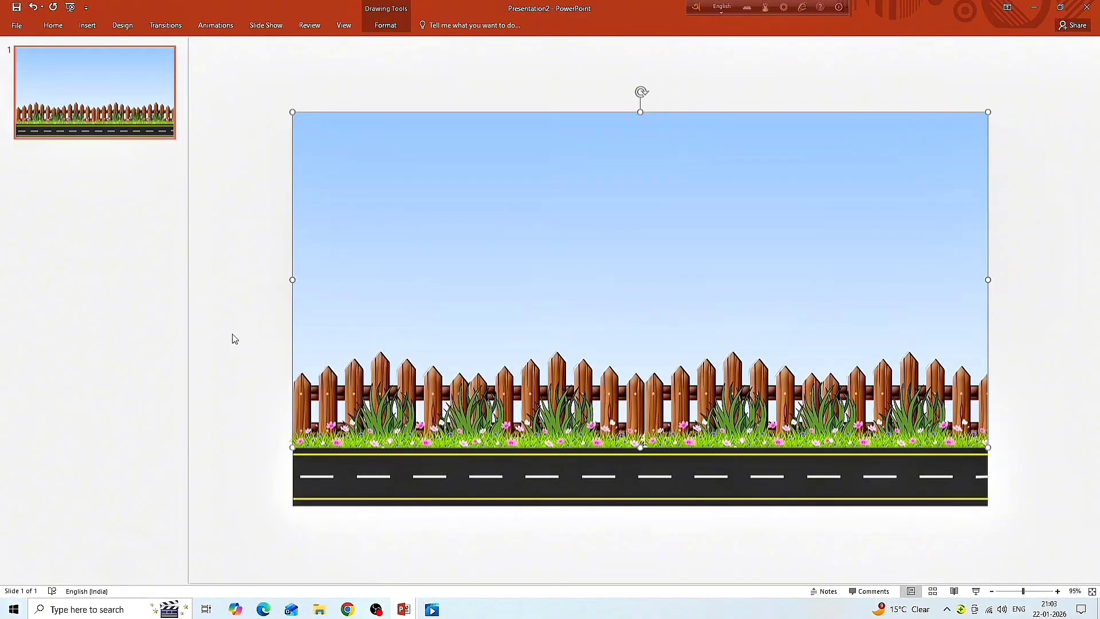
- Insert the leafy plant picture "image (3)" from the cartoon power point folder
left_click(88, 26)
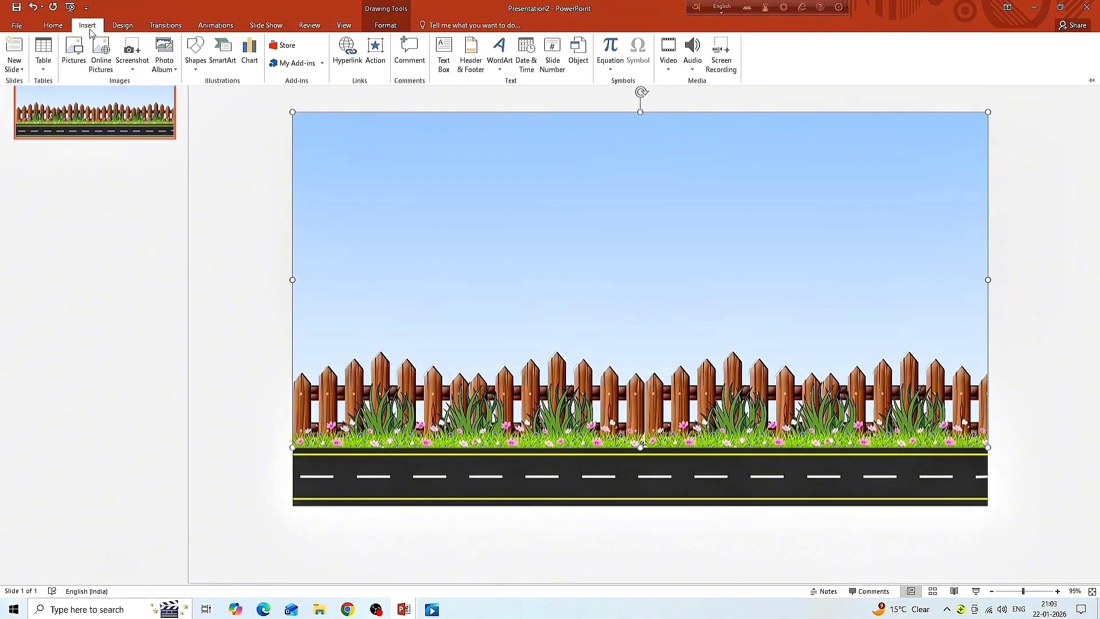
left_click(74, 51)
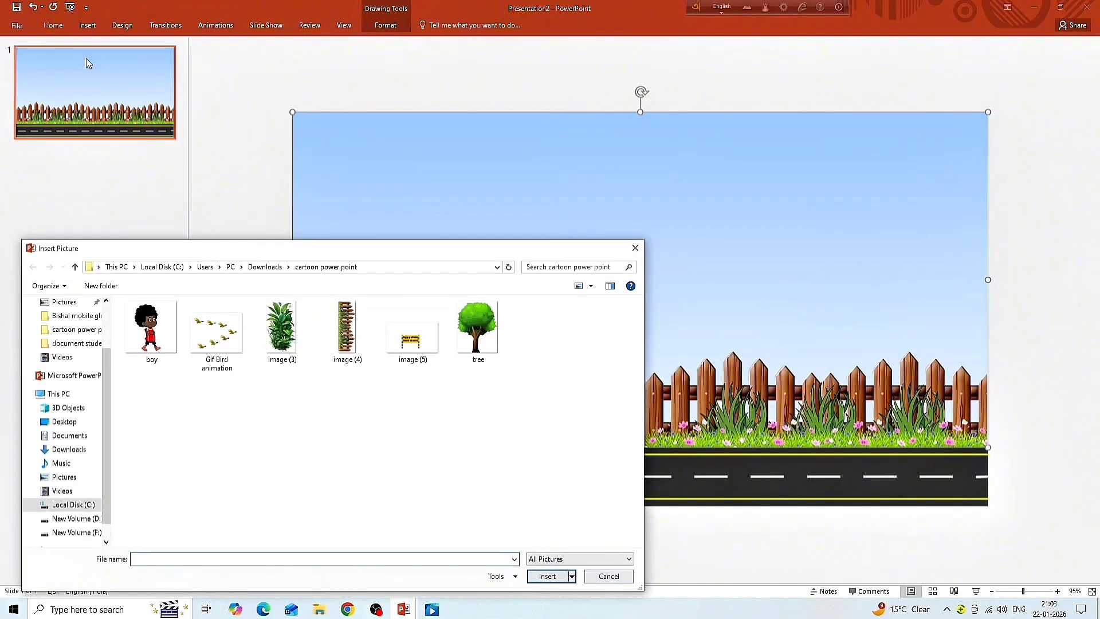
left_click(278, 331)
left_click(540, 577)
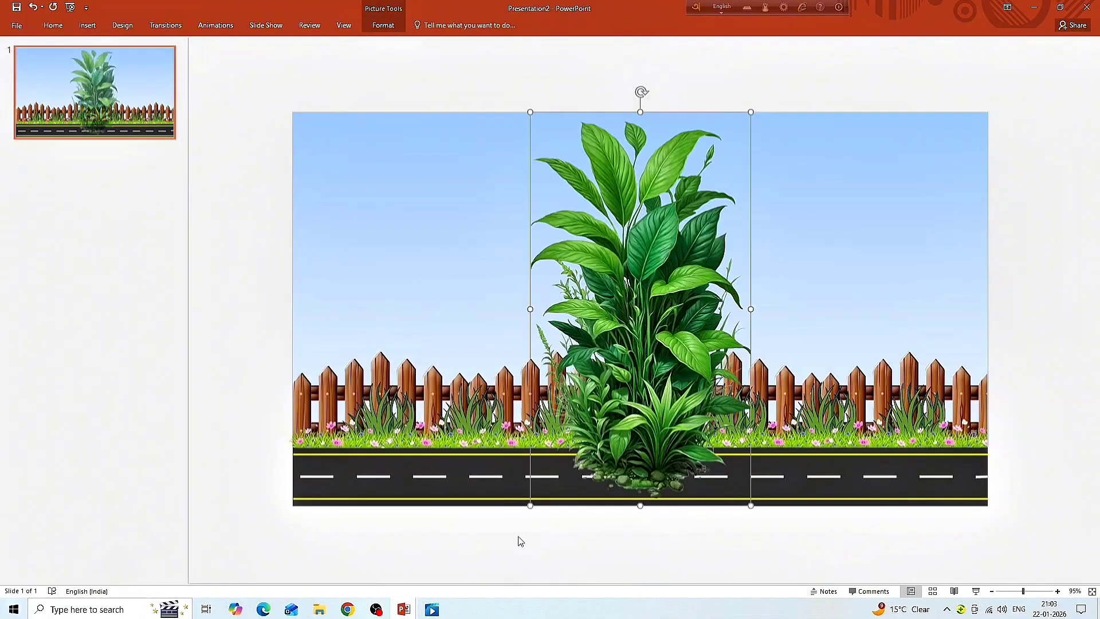
- Scale the plant down to about 5.3 cm high by 3 cm wide and stand it on the grass near the fence's left end
left_click_drag(750, 505, 589, 228)
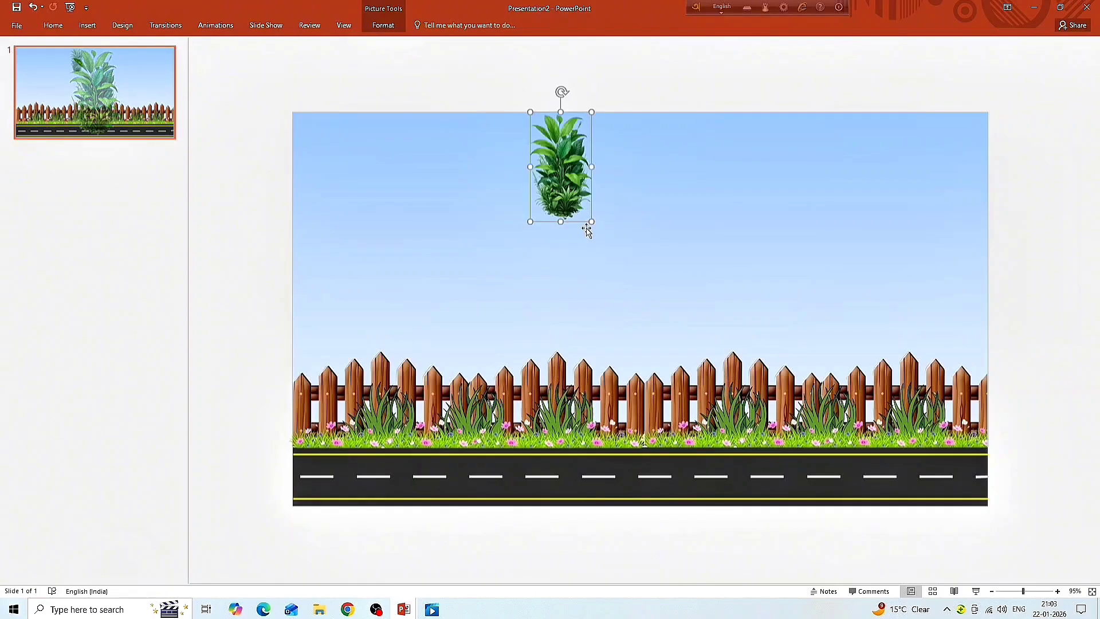
left_click_drag(557, 194, 518, 271)
left_click_drag(371, 415, 342, 419)
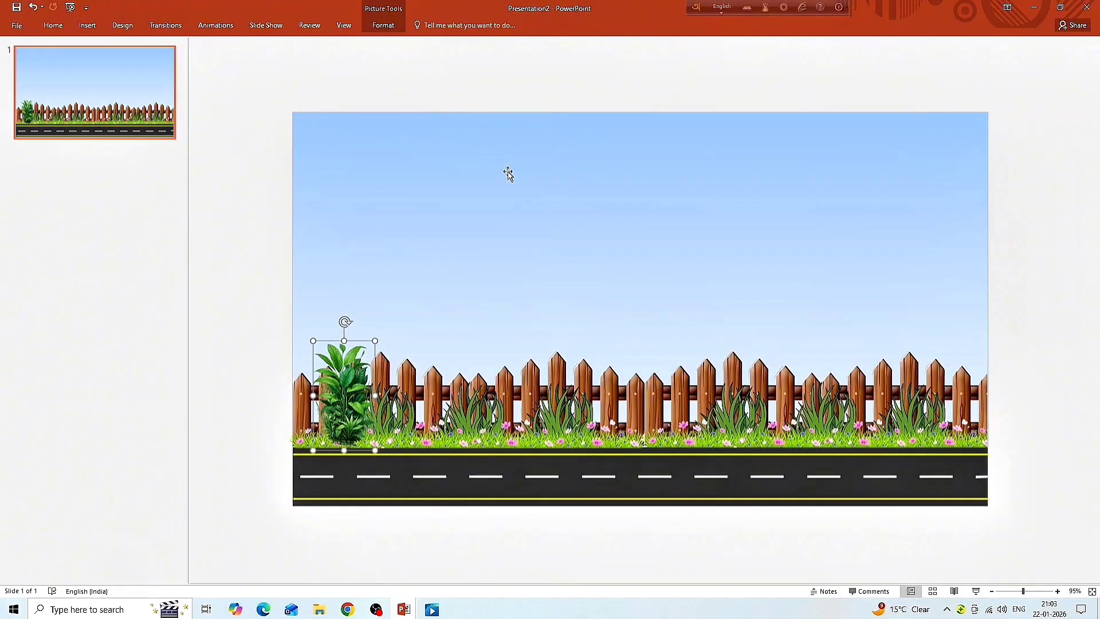
left_click(394, 27)
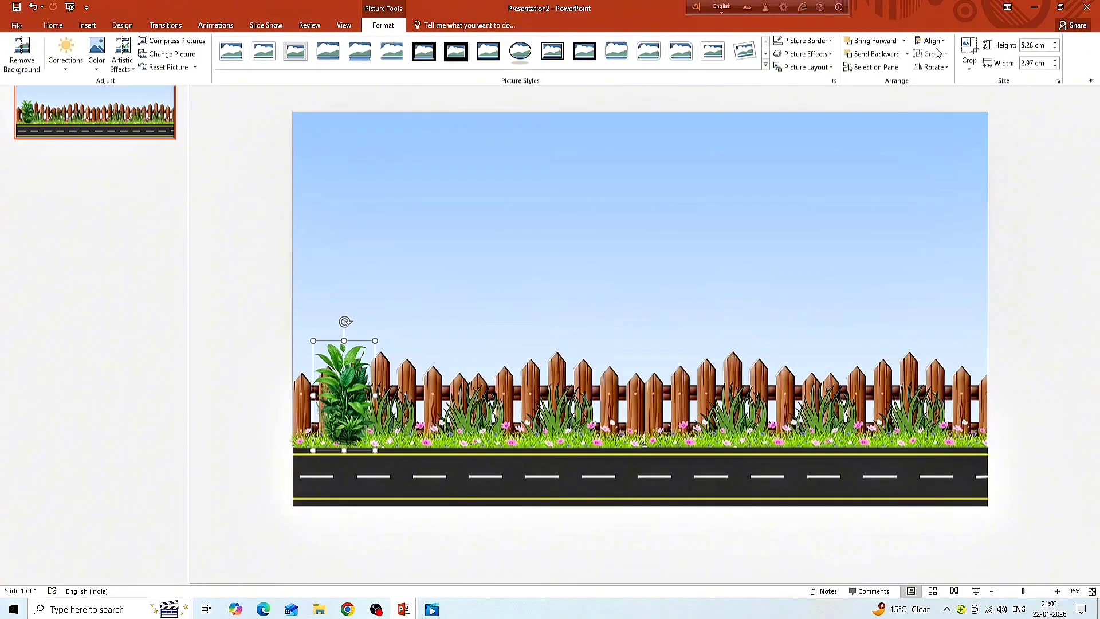